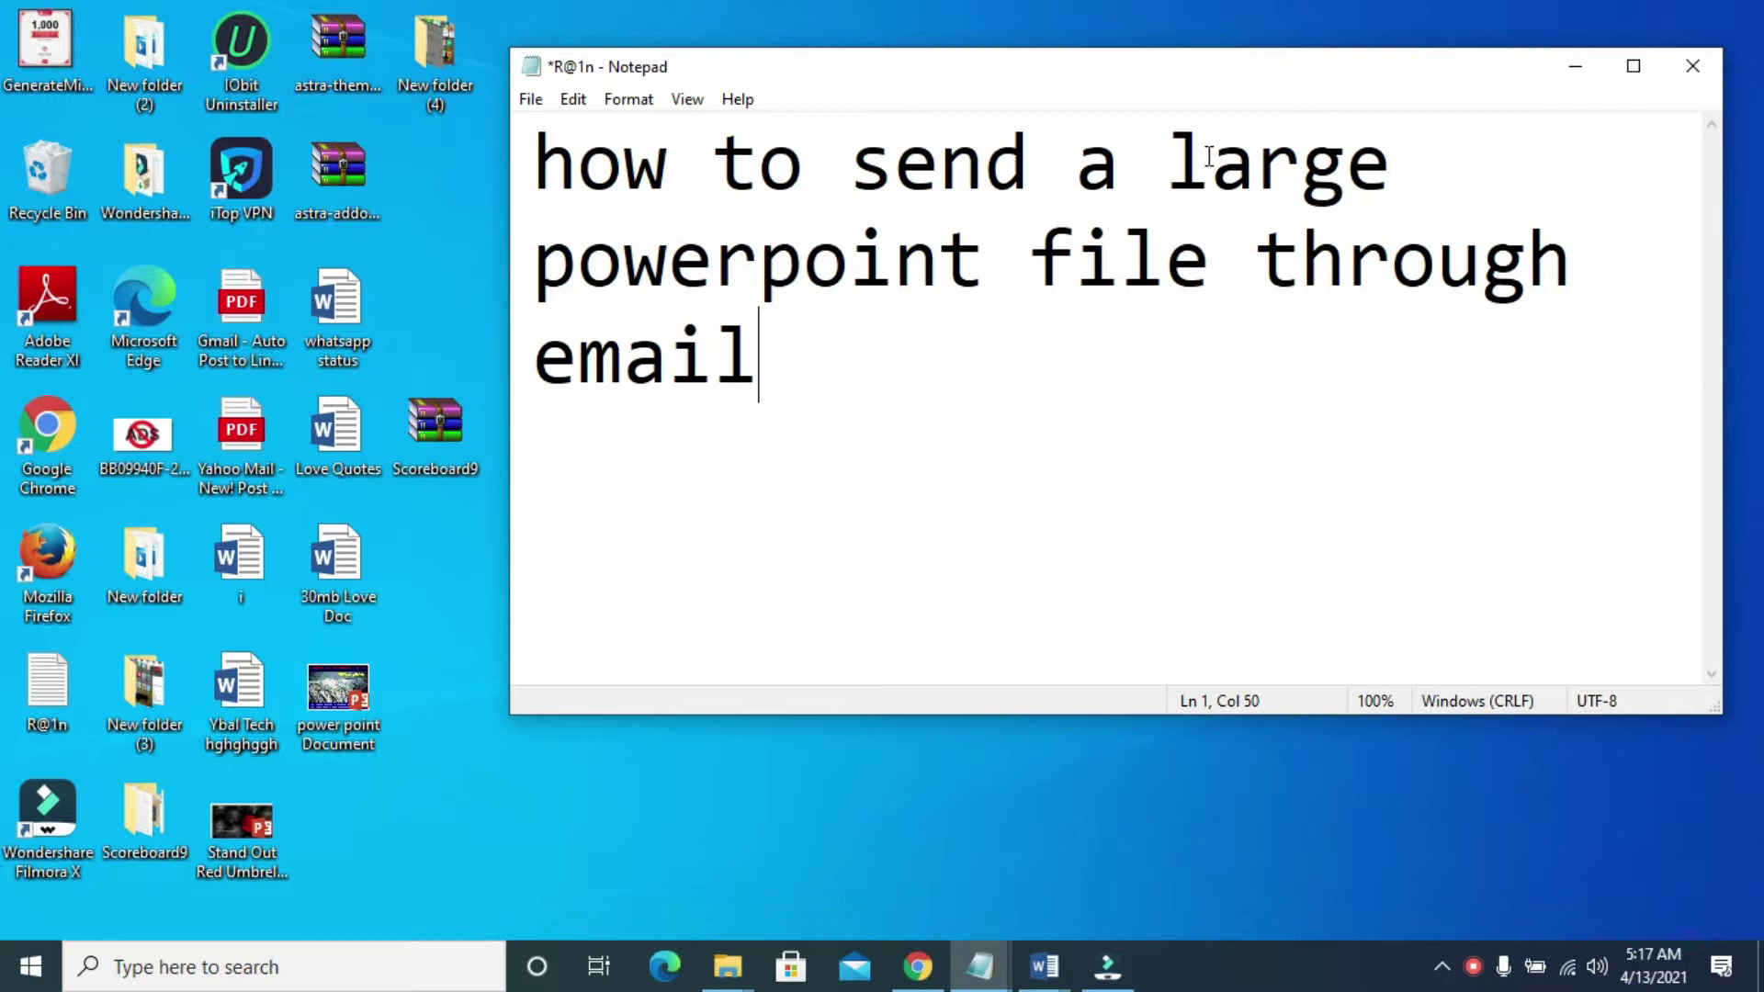
left_click(1567, 64)
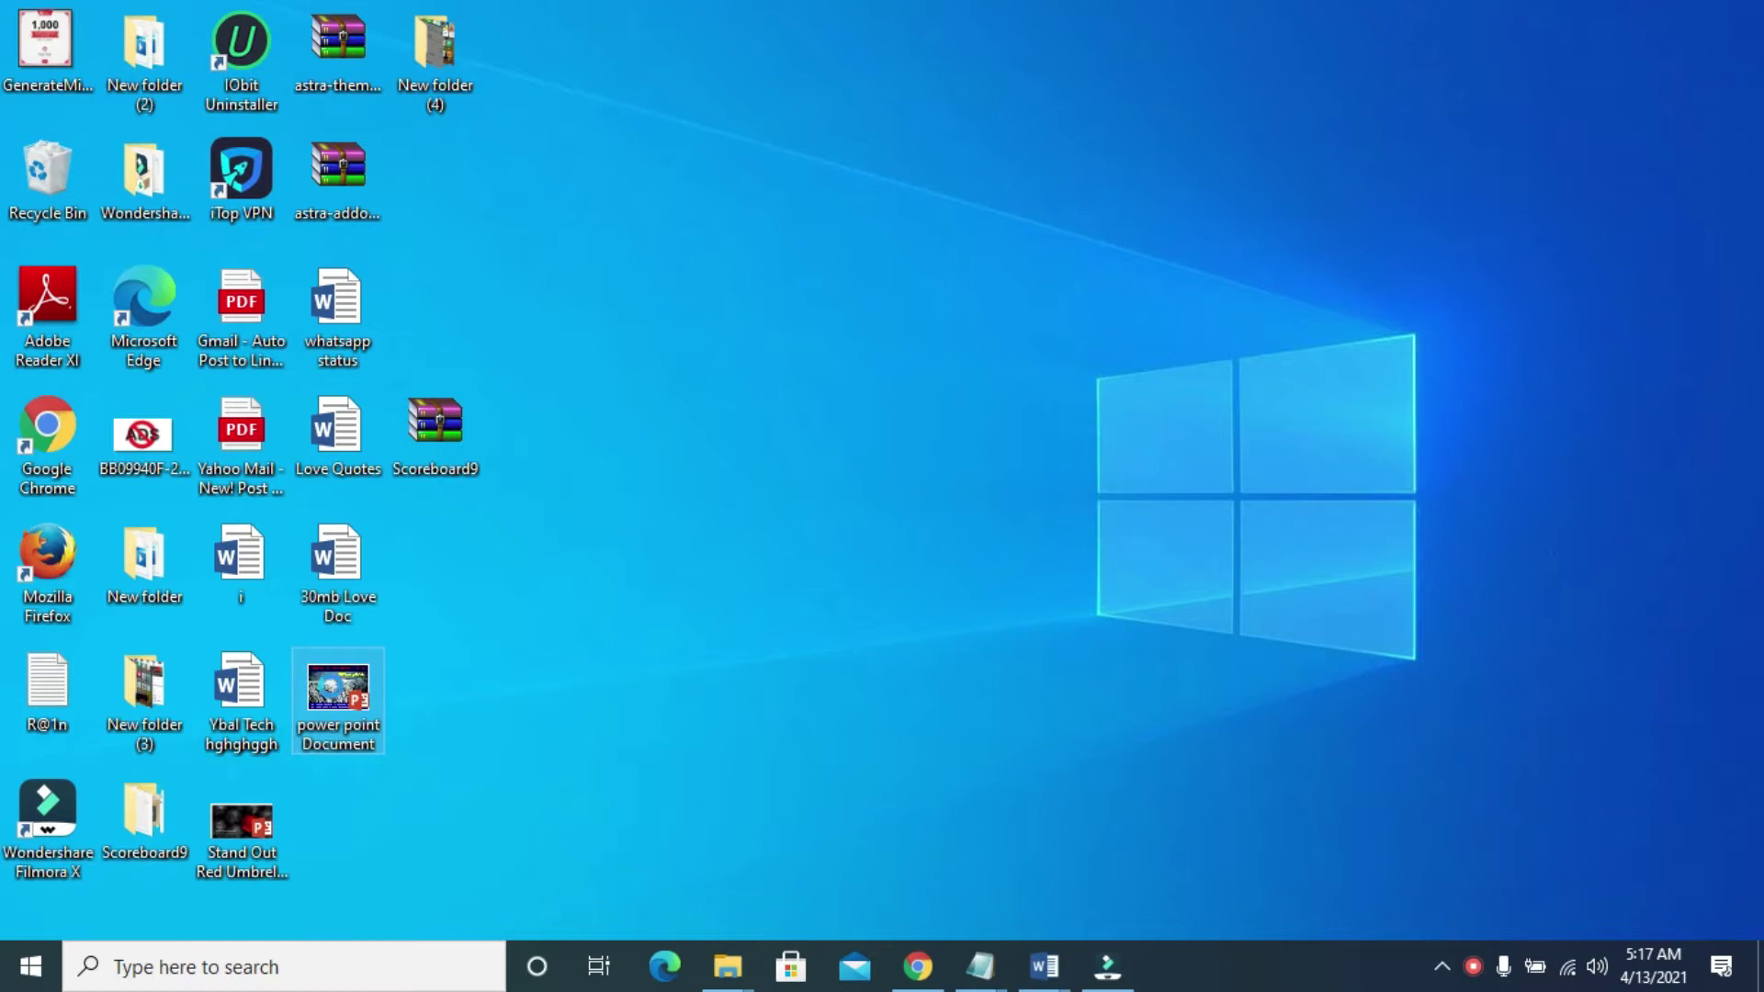
right_click(330, 686)
left_click(457, 919)
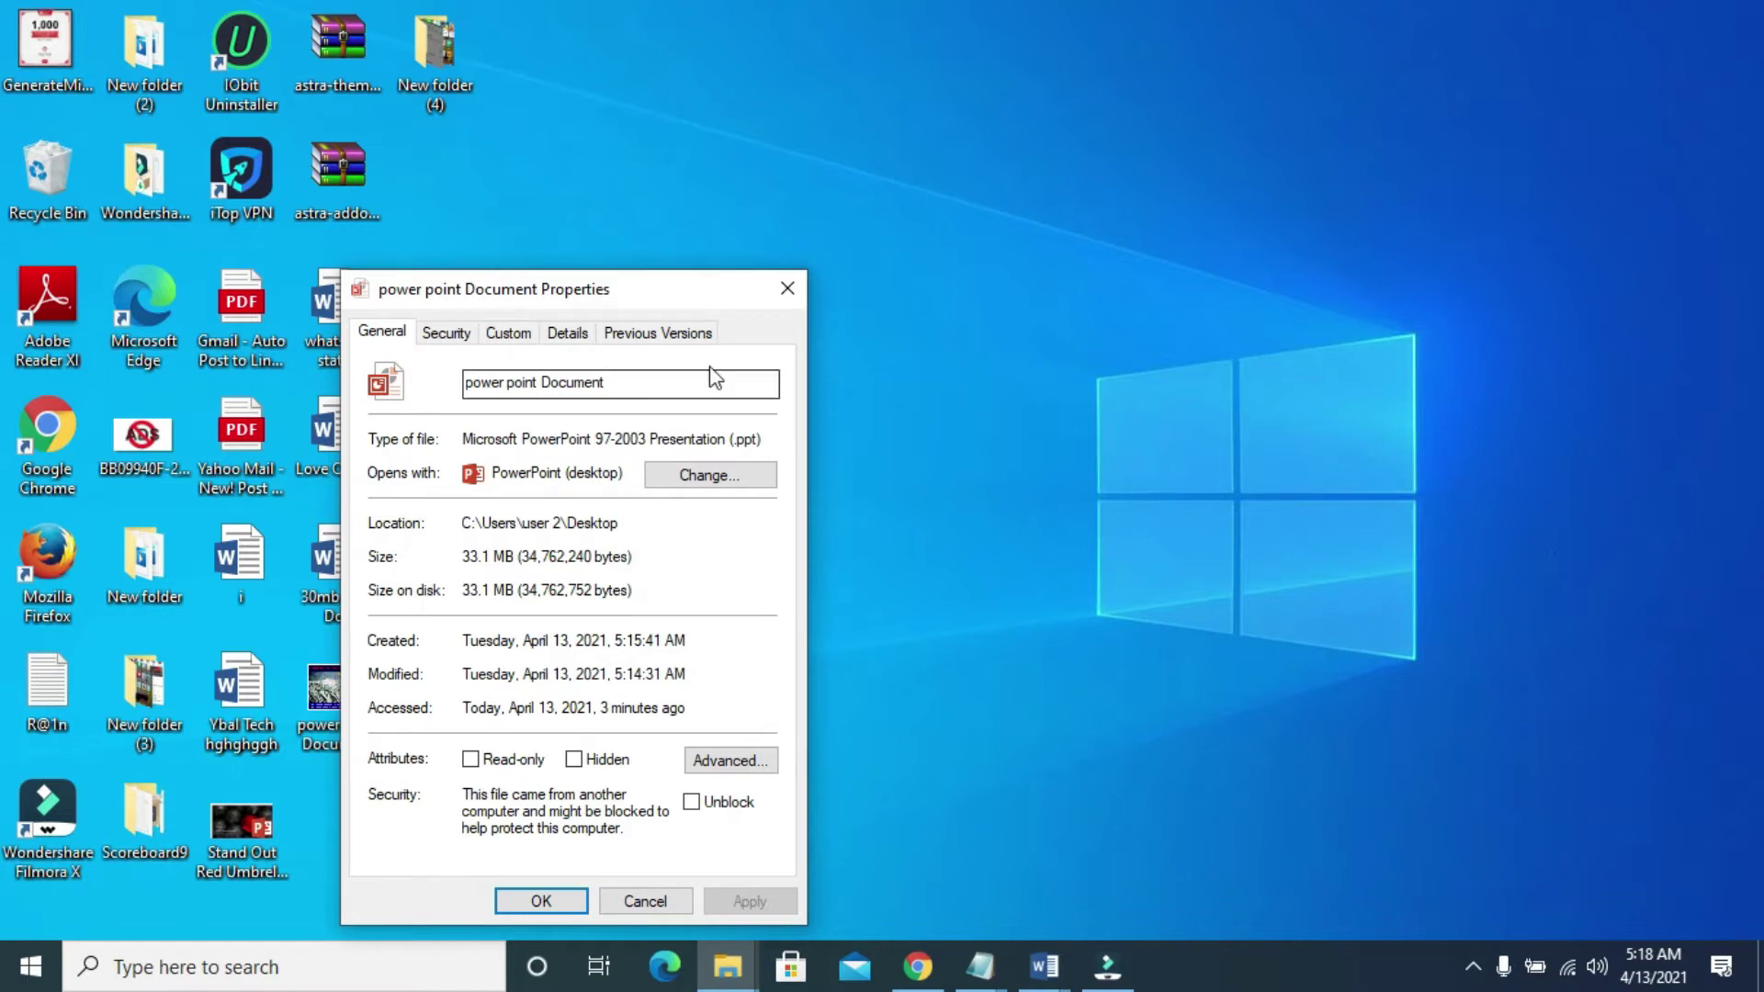
left_click(786, 290)
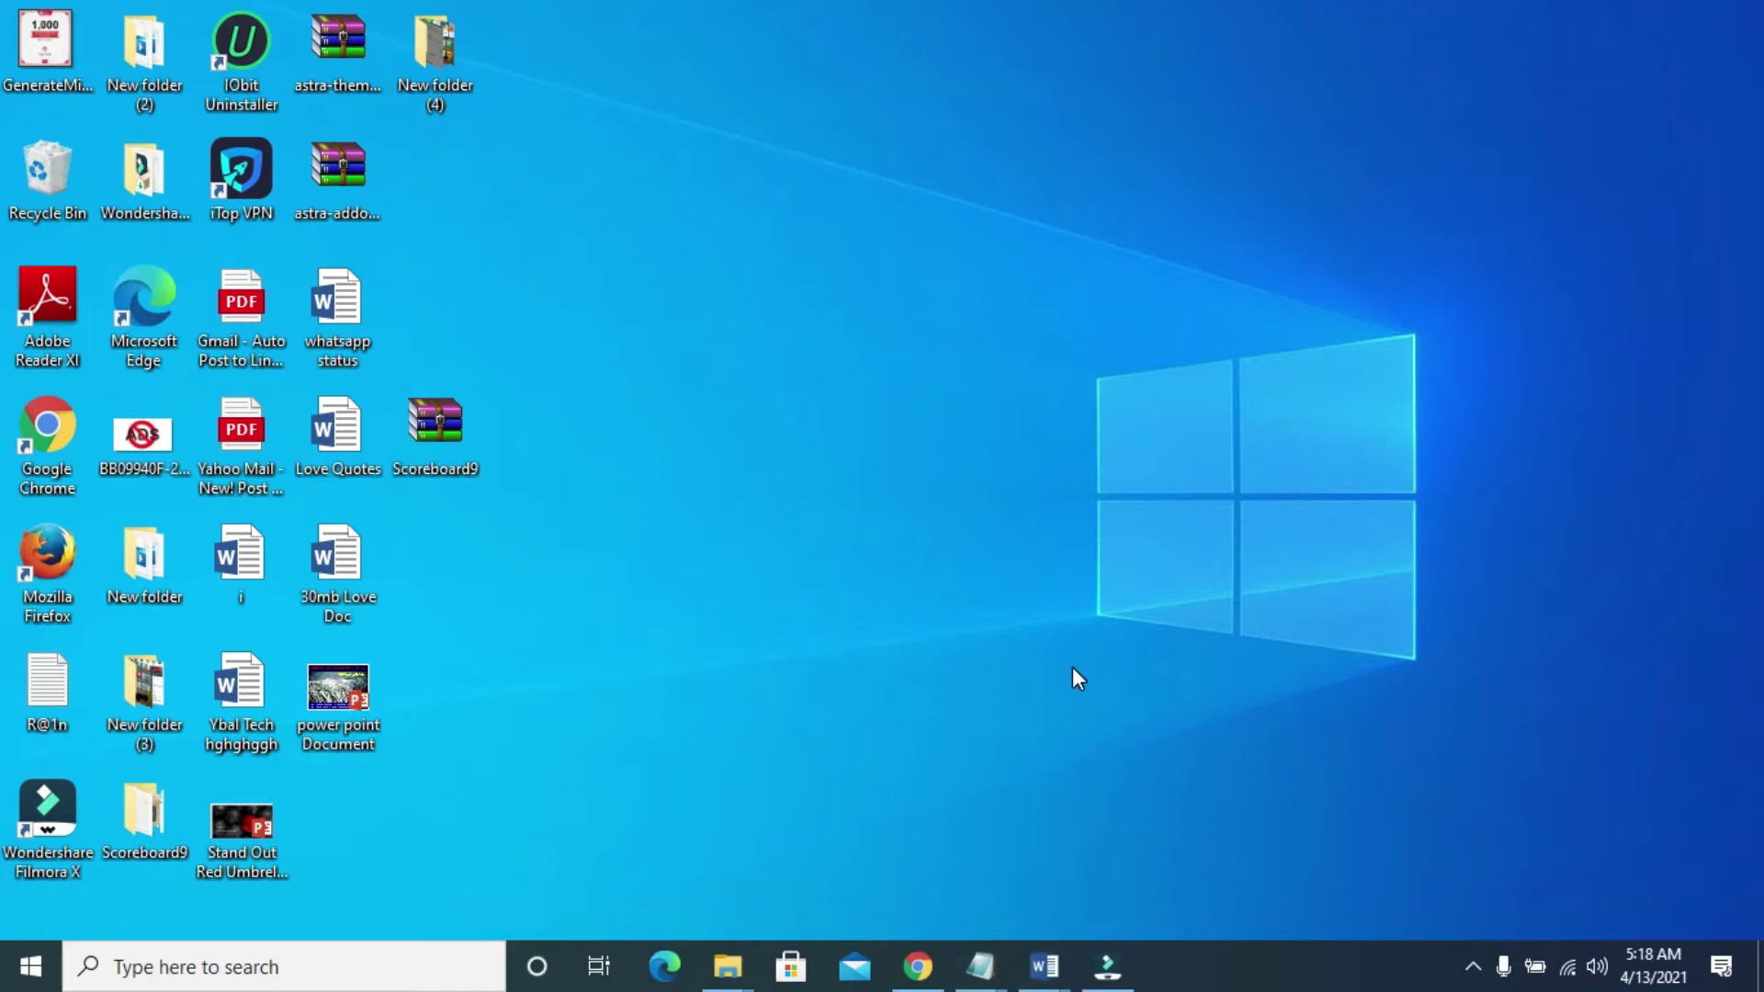
Step: Bring up the Gmail inbox in Chrome and decline the desktop-notifications prompt
left_click(917, 966)
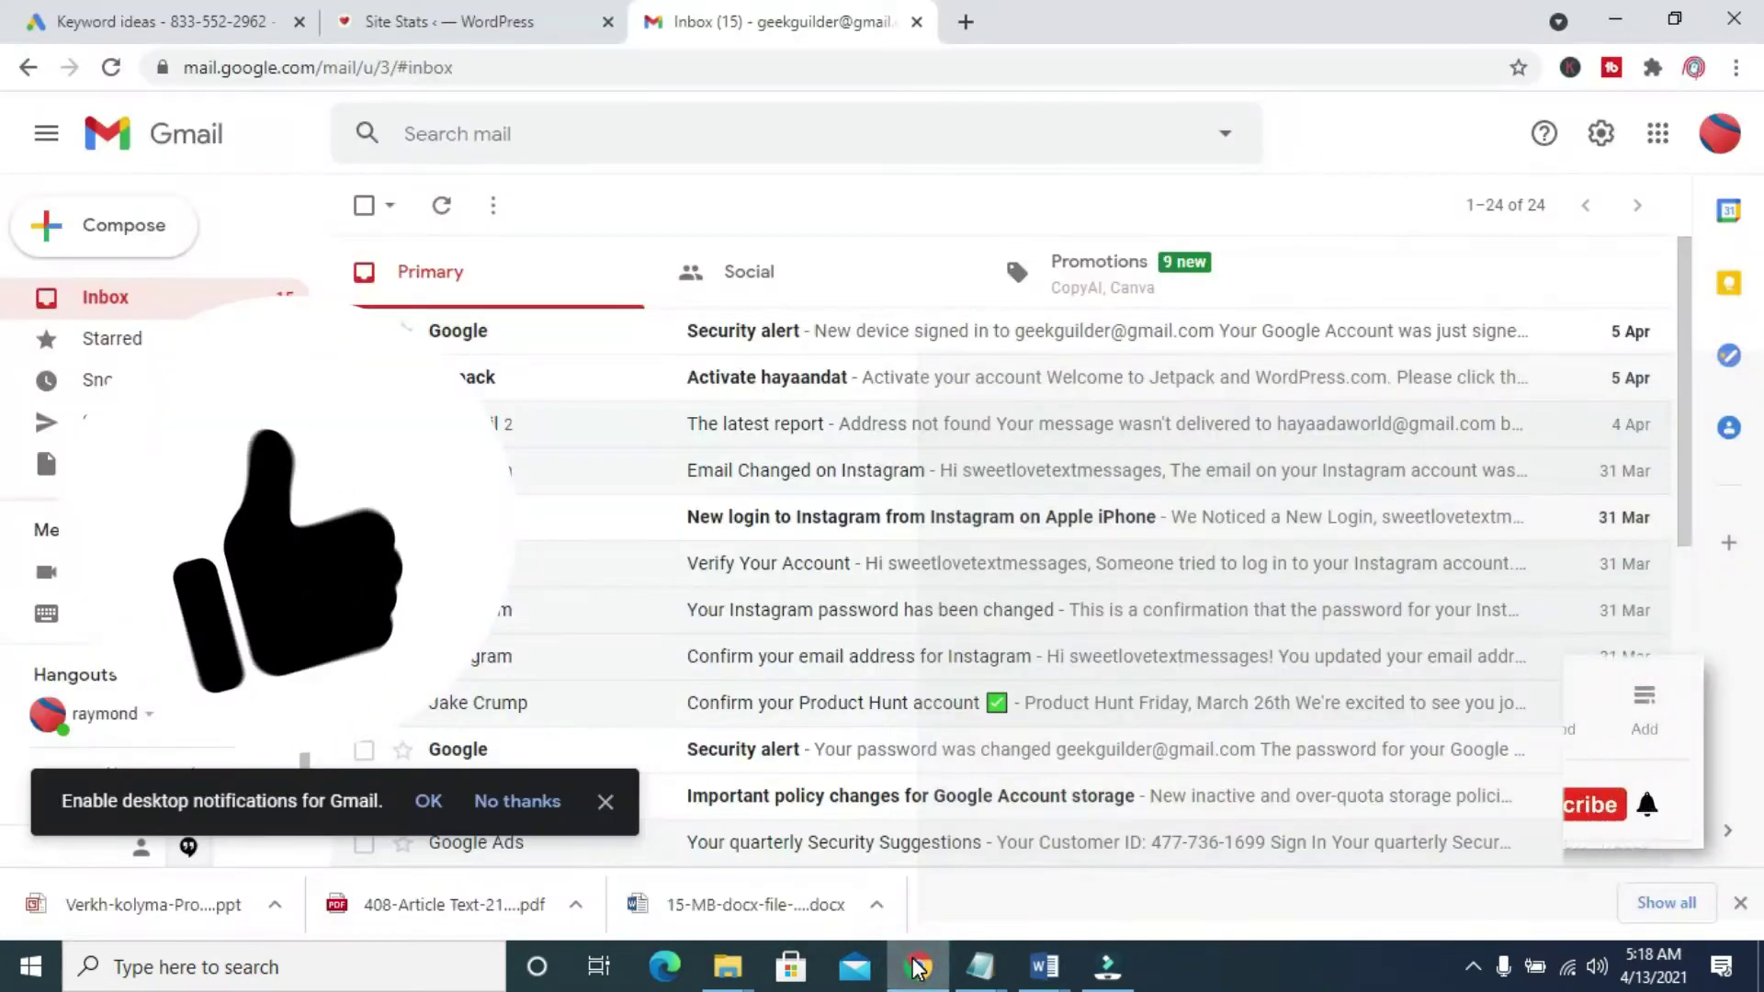
left_click(617, 801)
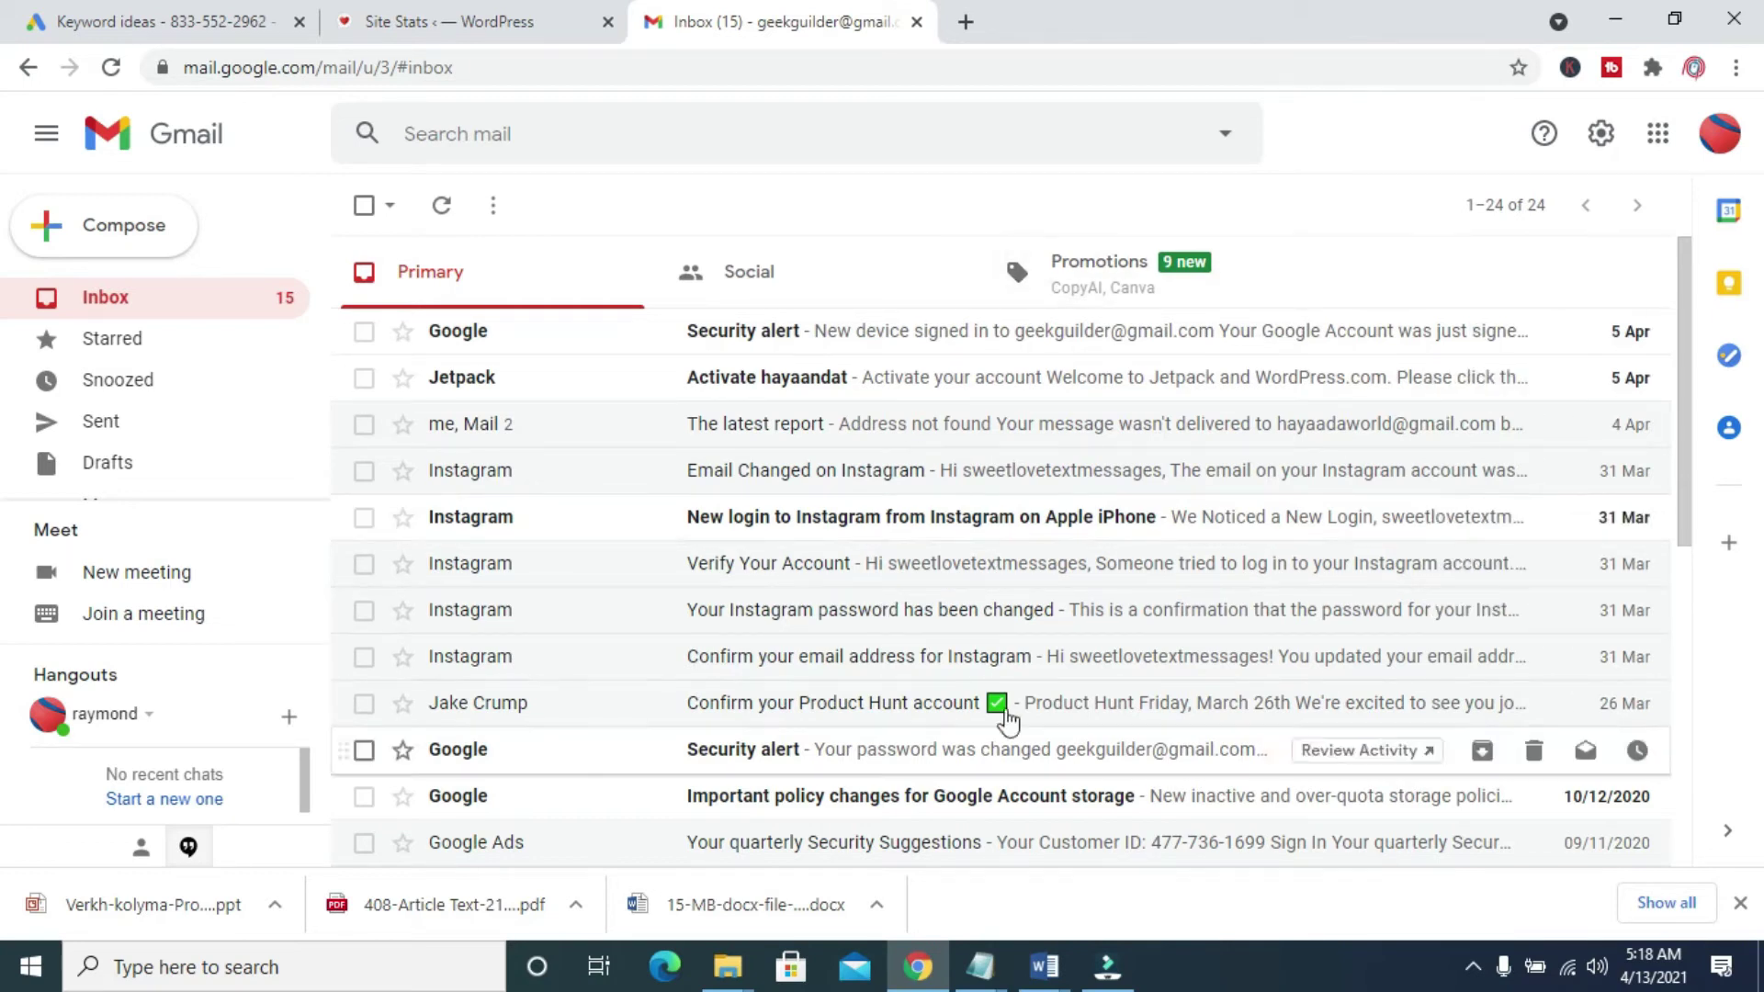
left_click(1118, 203)
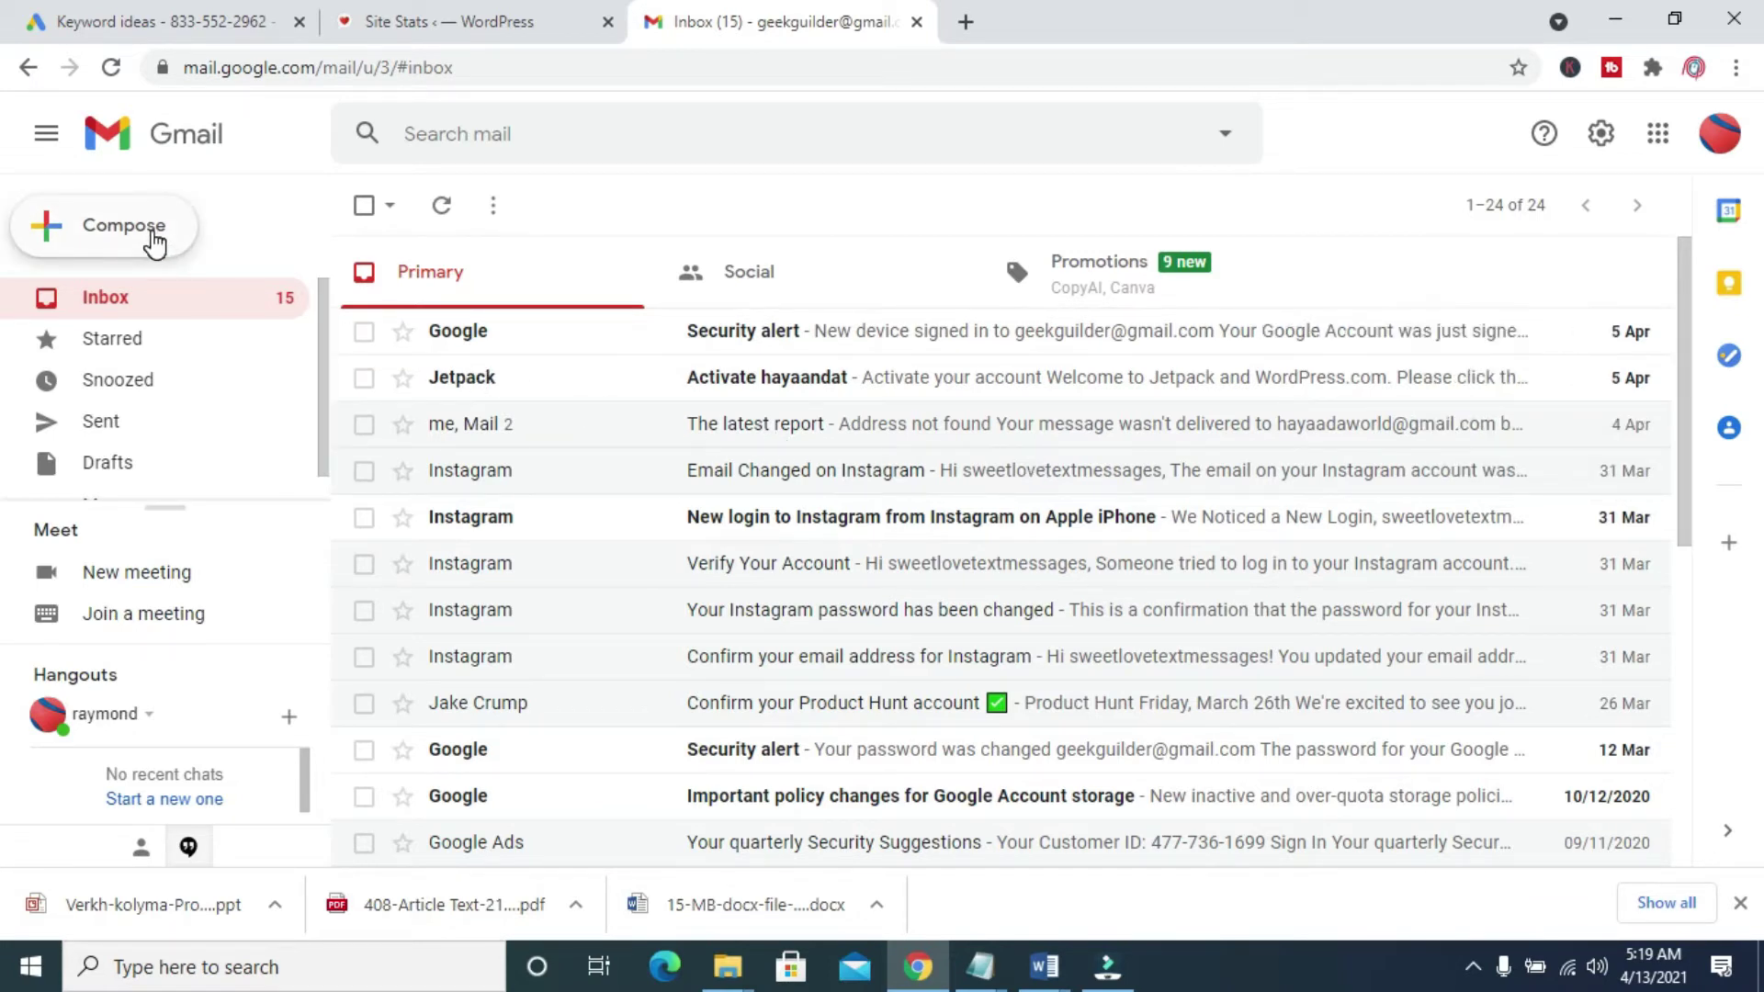
Step: Compose a new message and attach the 'power point Document' presentation from the Desktop
left_click(154, 241)
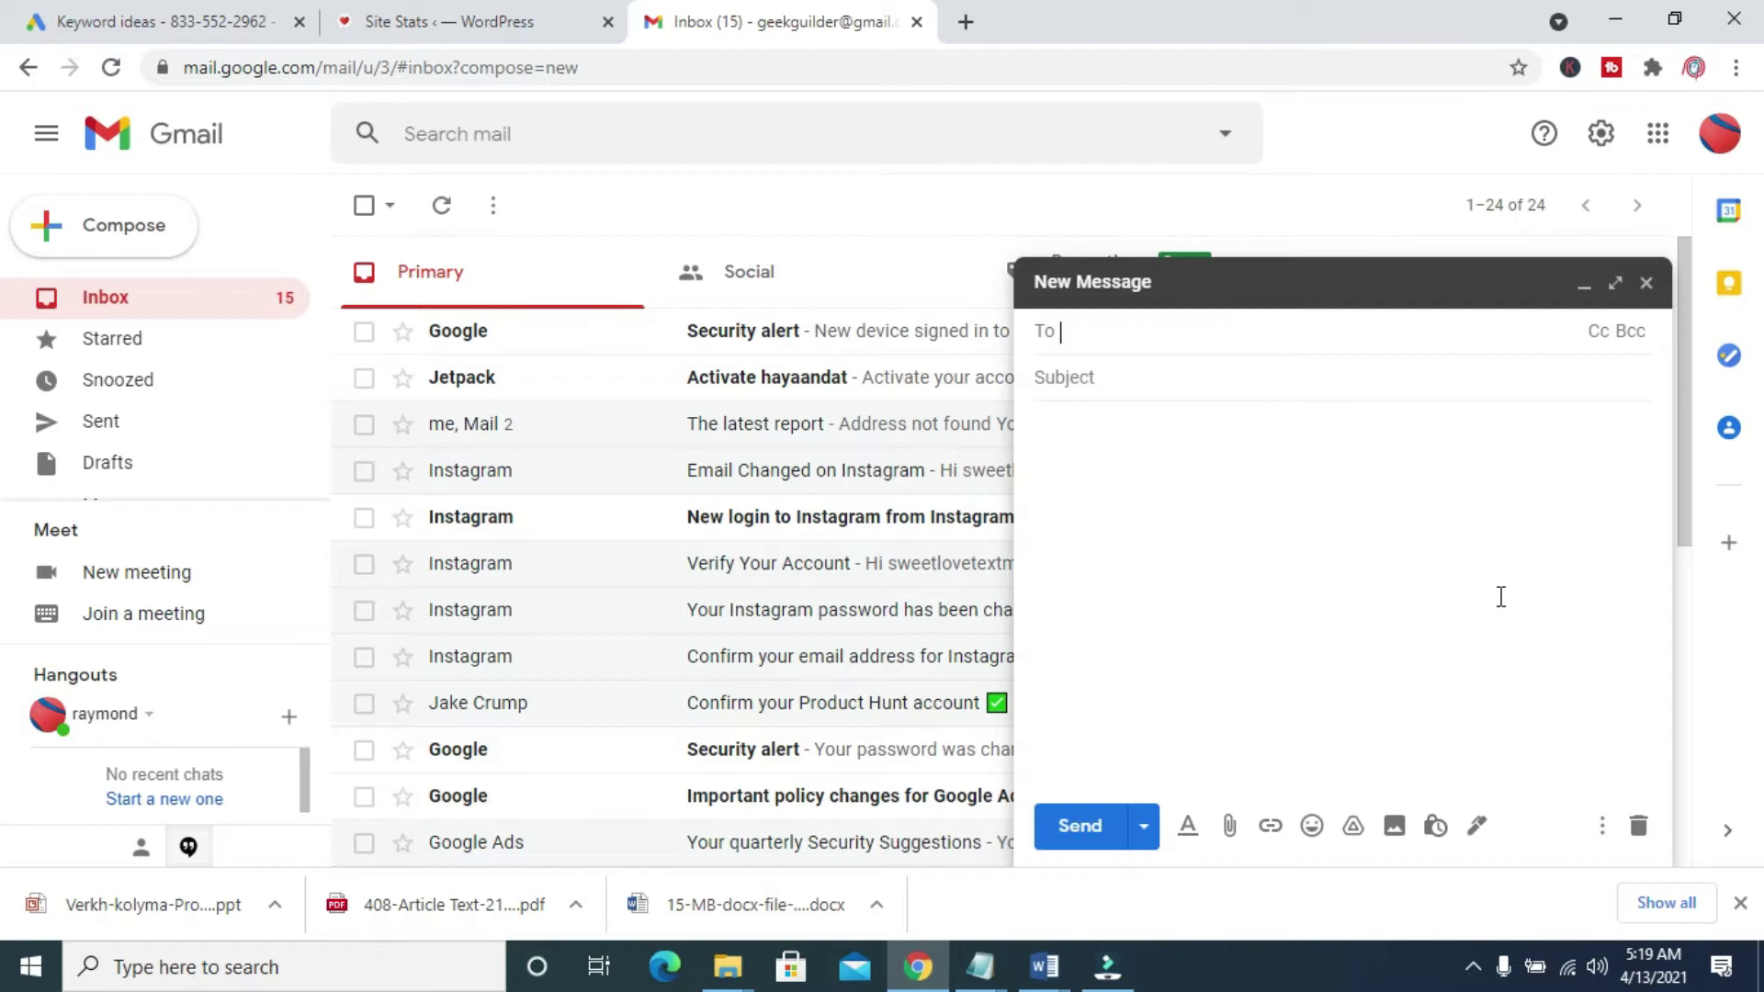
left_click(1229, 830)
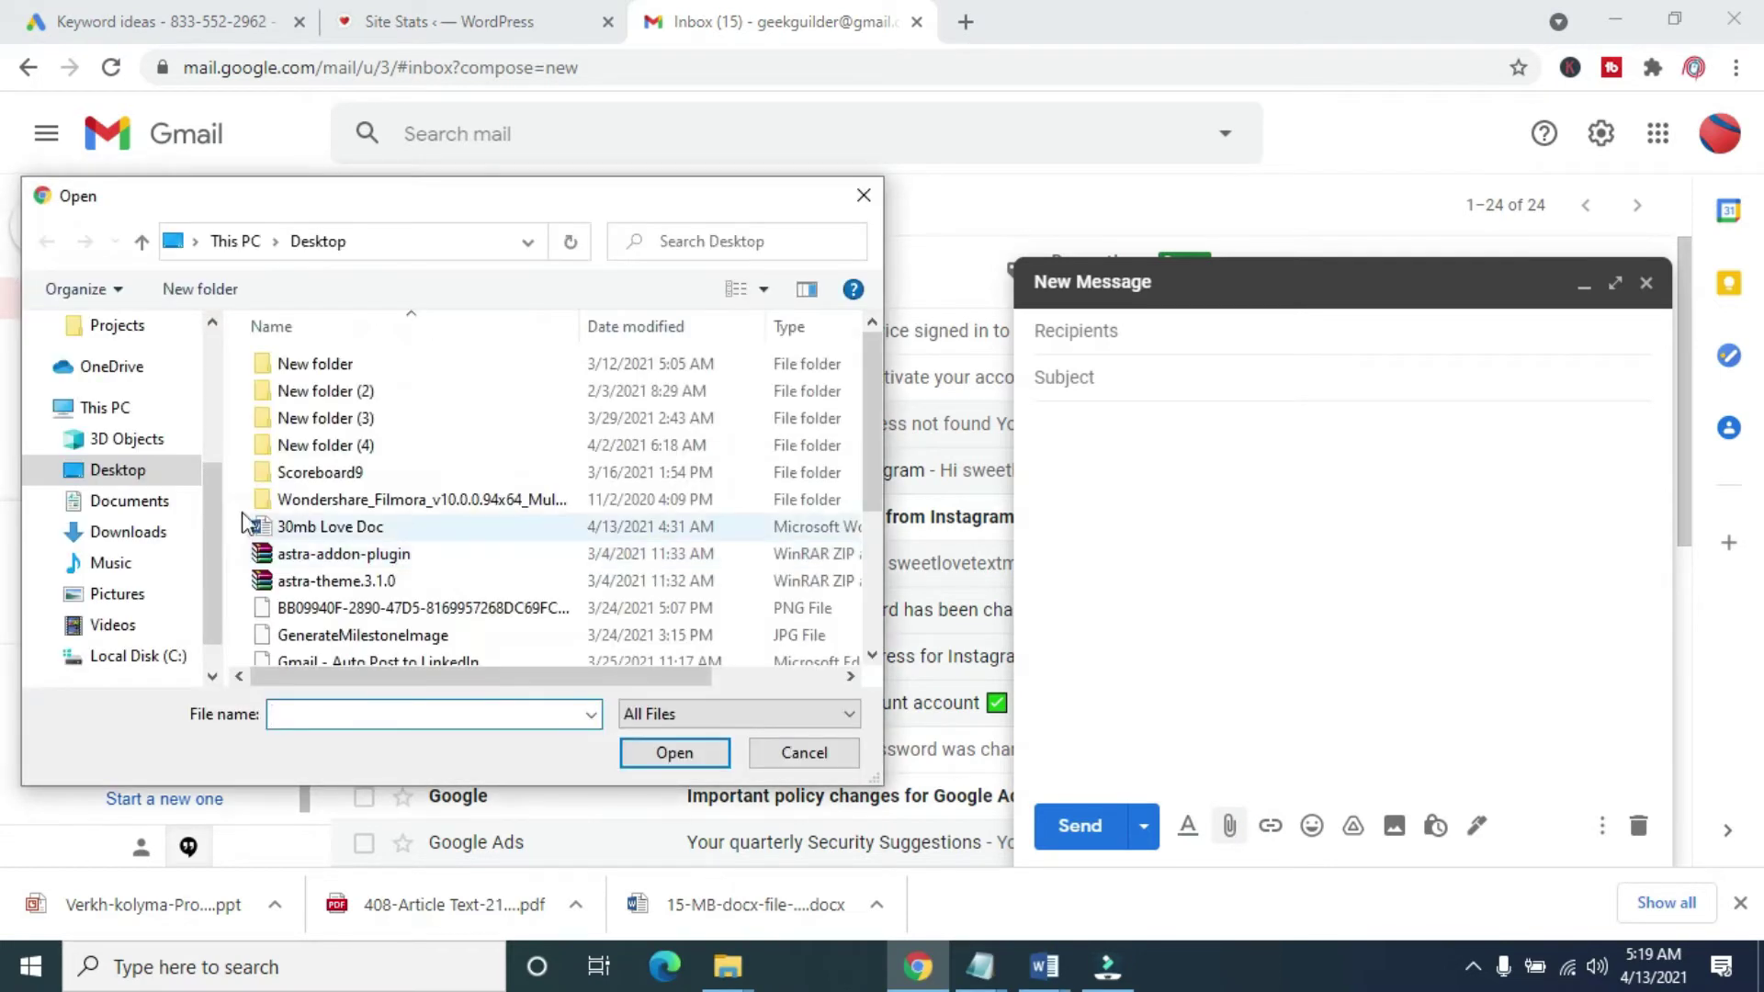
left_click(157, 478)
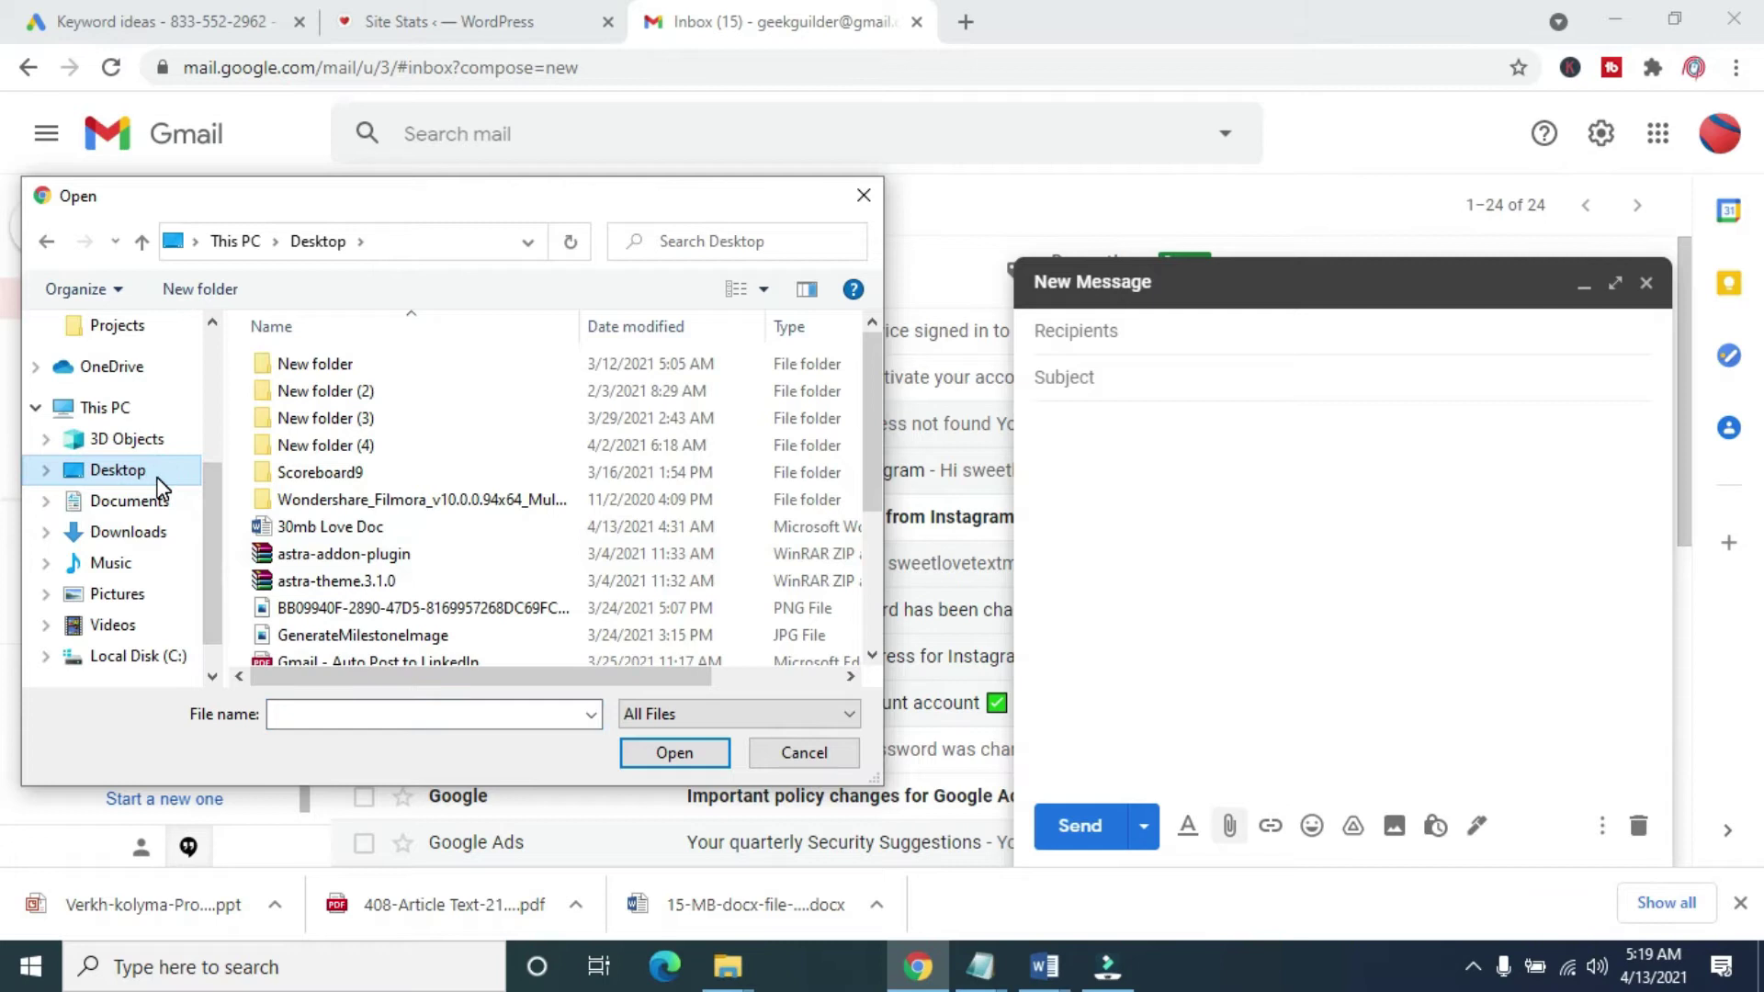
left_click_drag(868, 366, 868, 494)
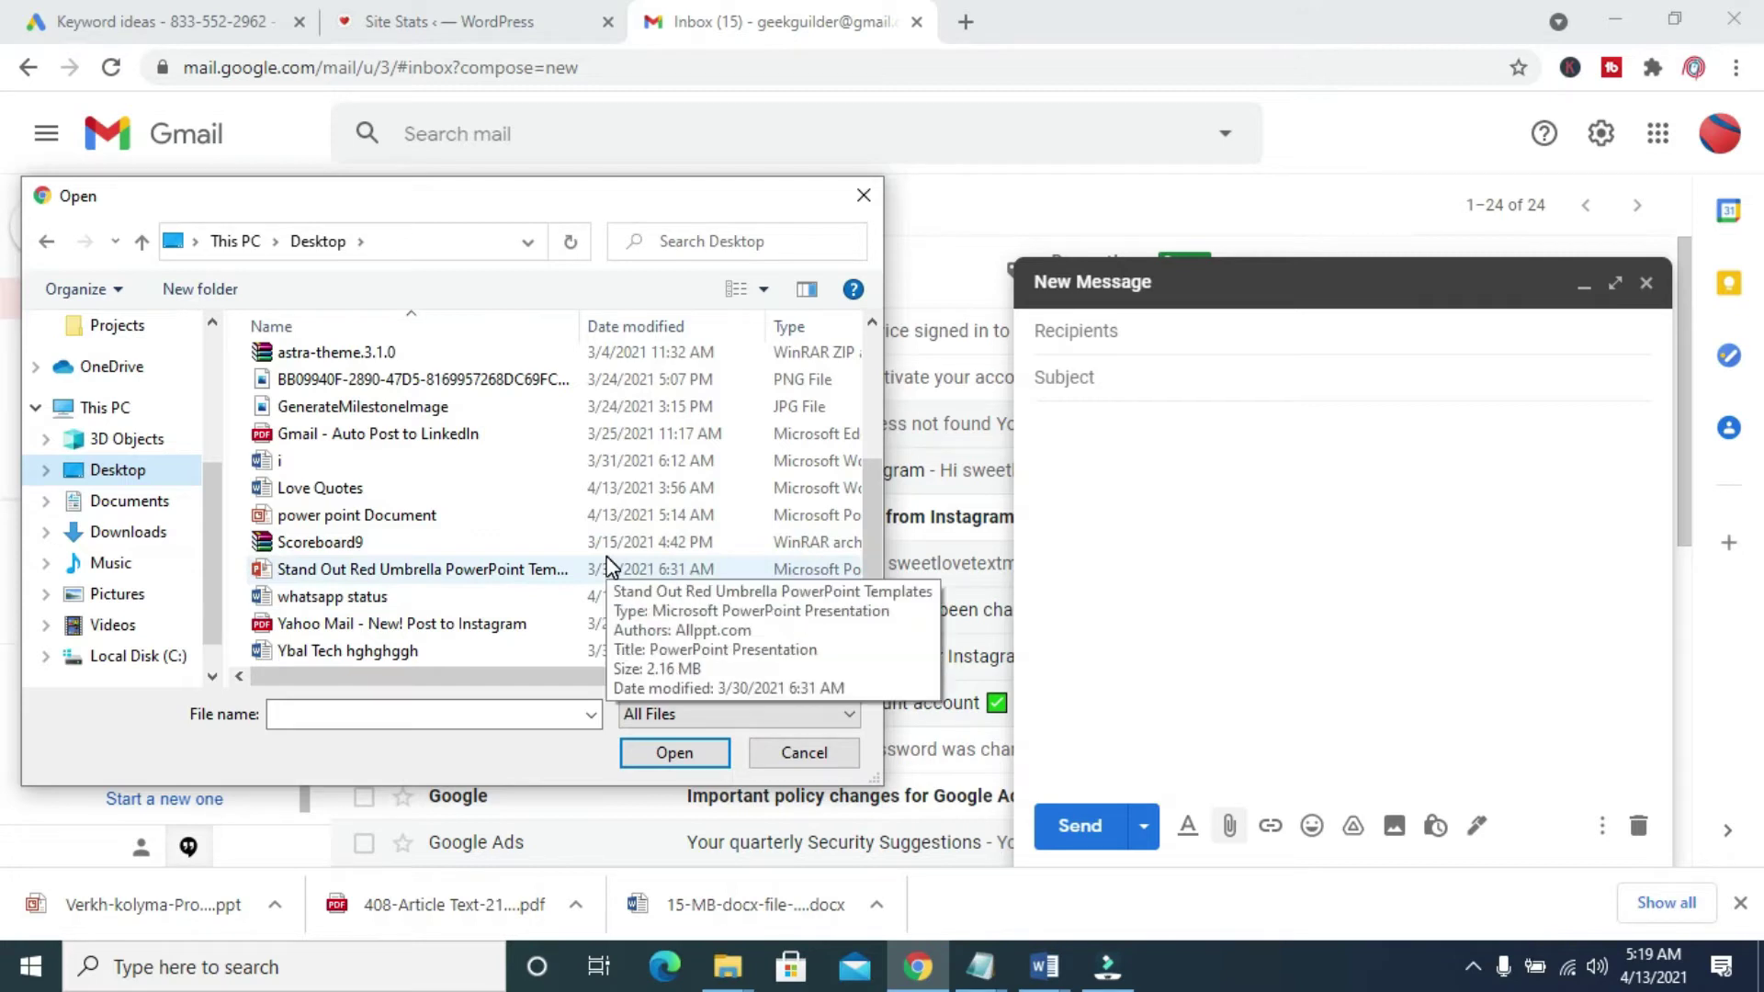
left_click(384, 519)
left_click(695, 748)
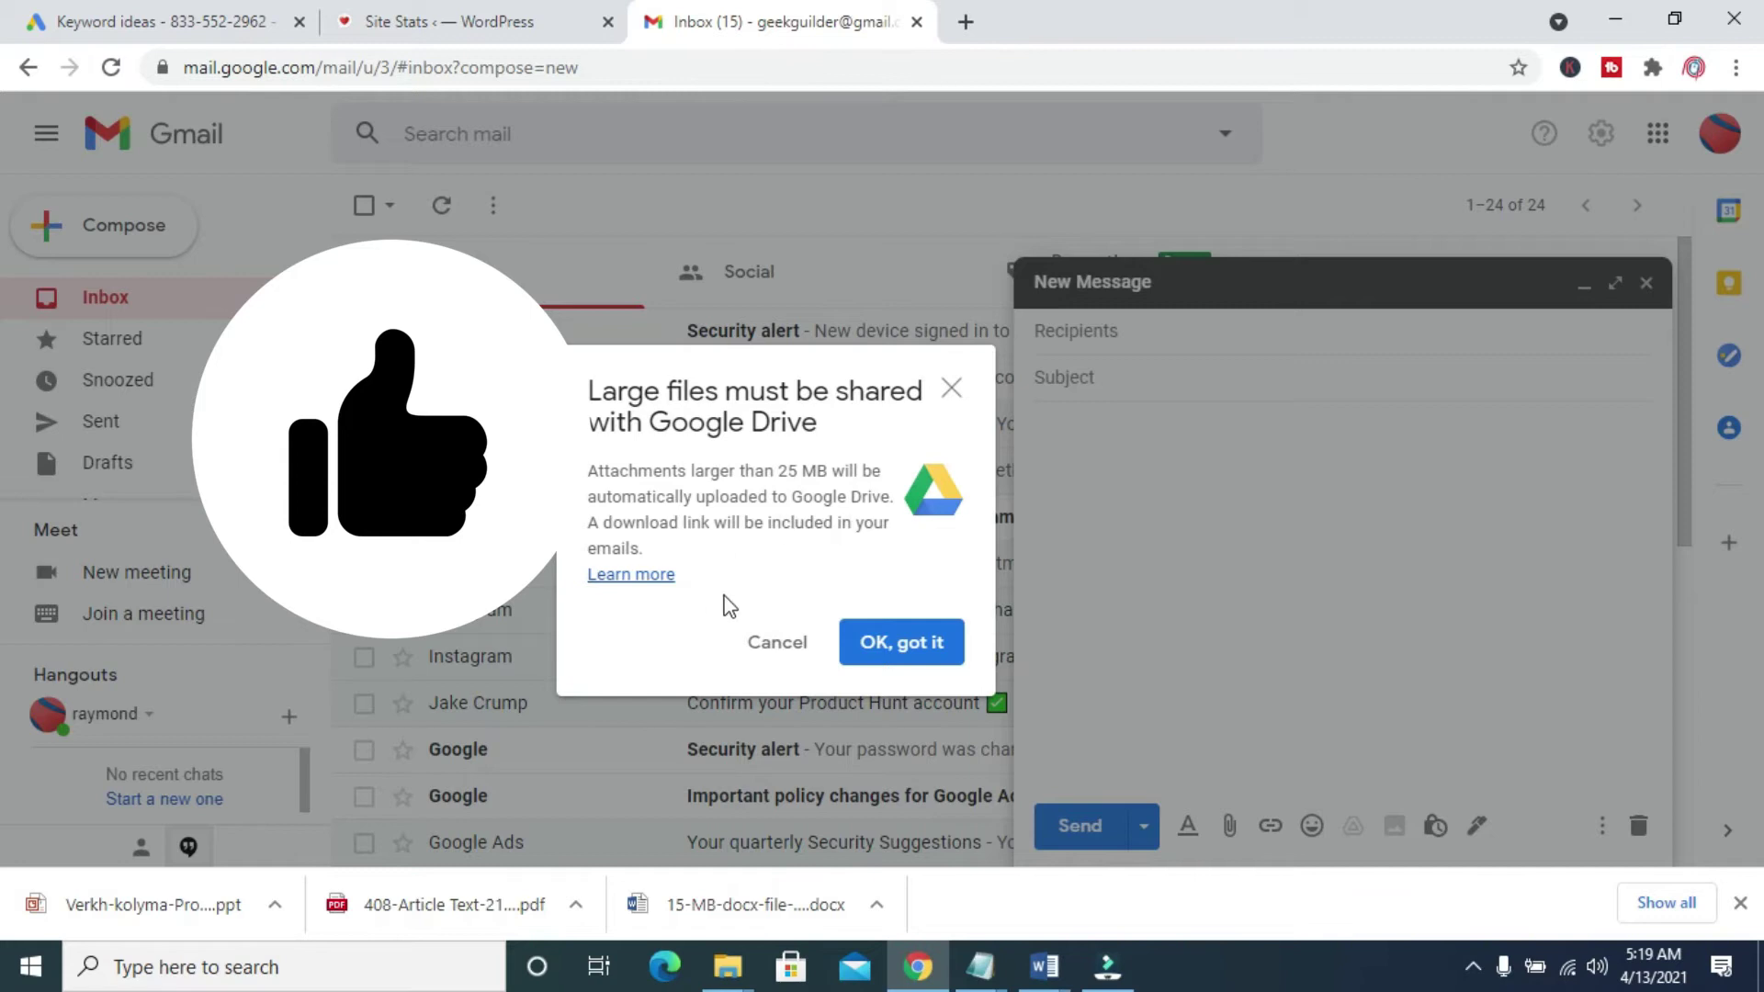
Step: Accept sending the 33 MB 'power point Document.ppt' as a Google Drive link
left_click(898, 644)
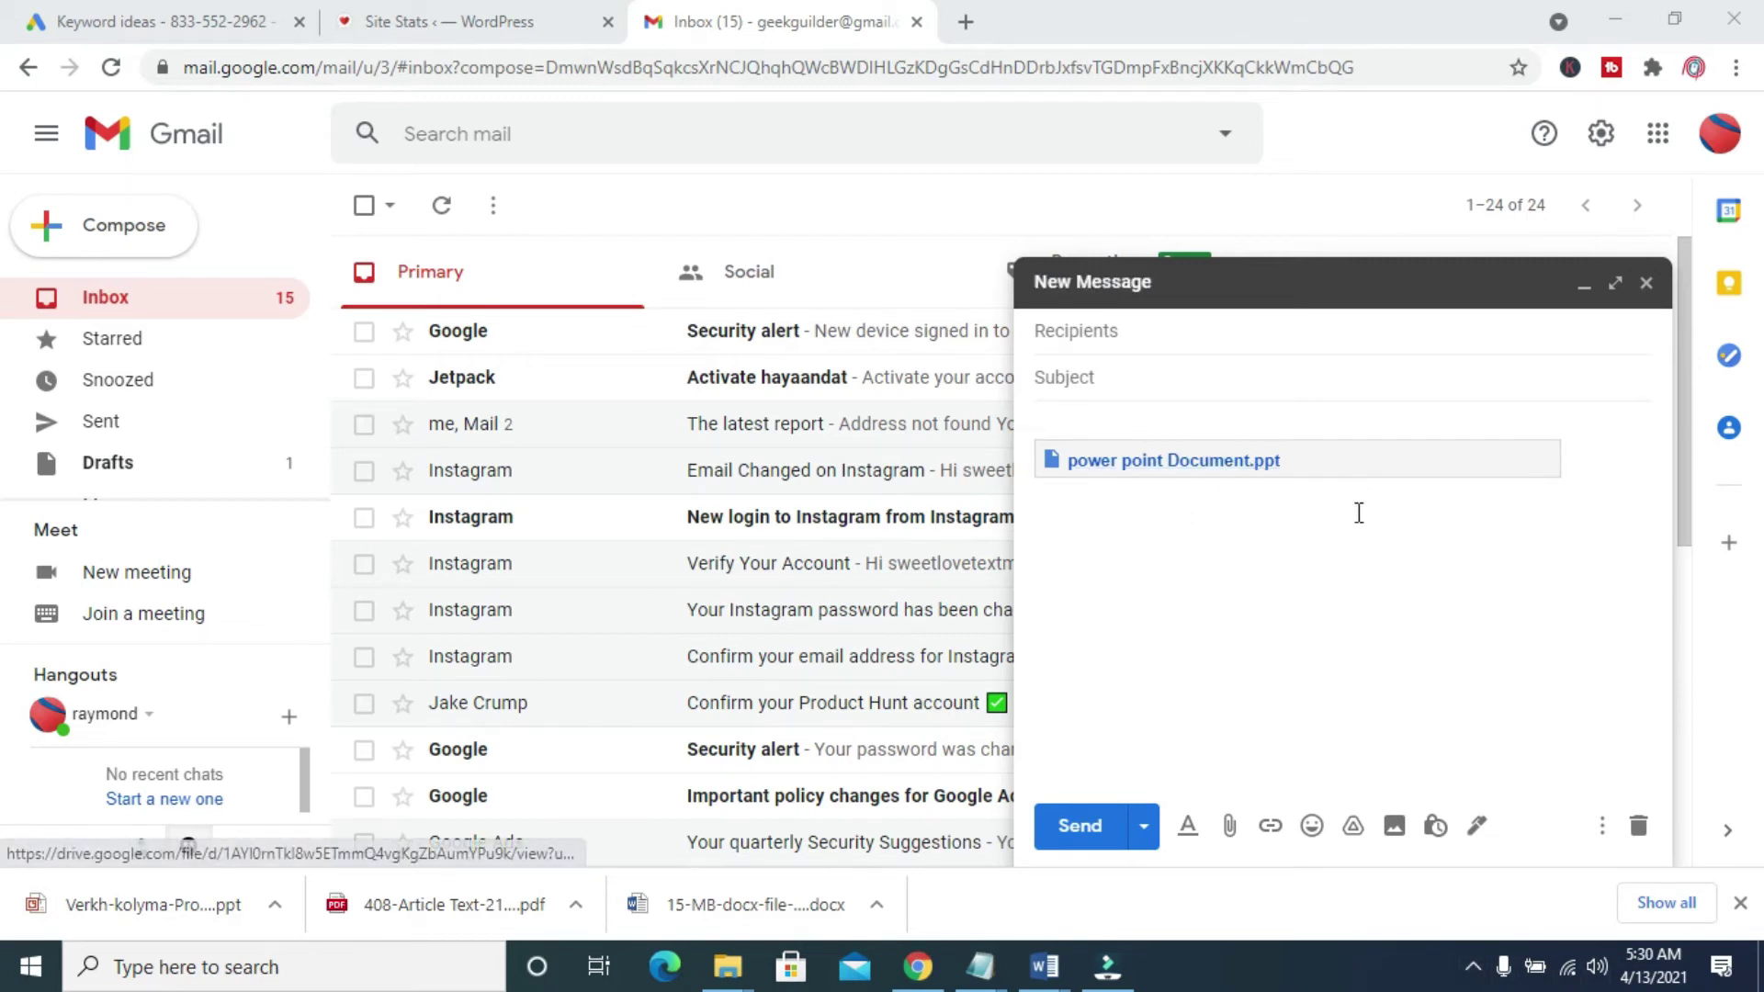
Step: Address the message to the recipient picked from the autocomplete suggestions
left_click(1127, 386)
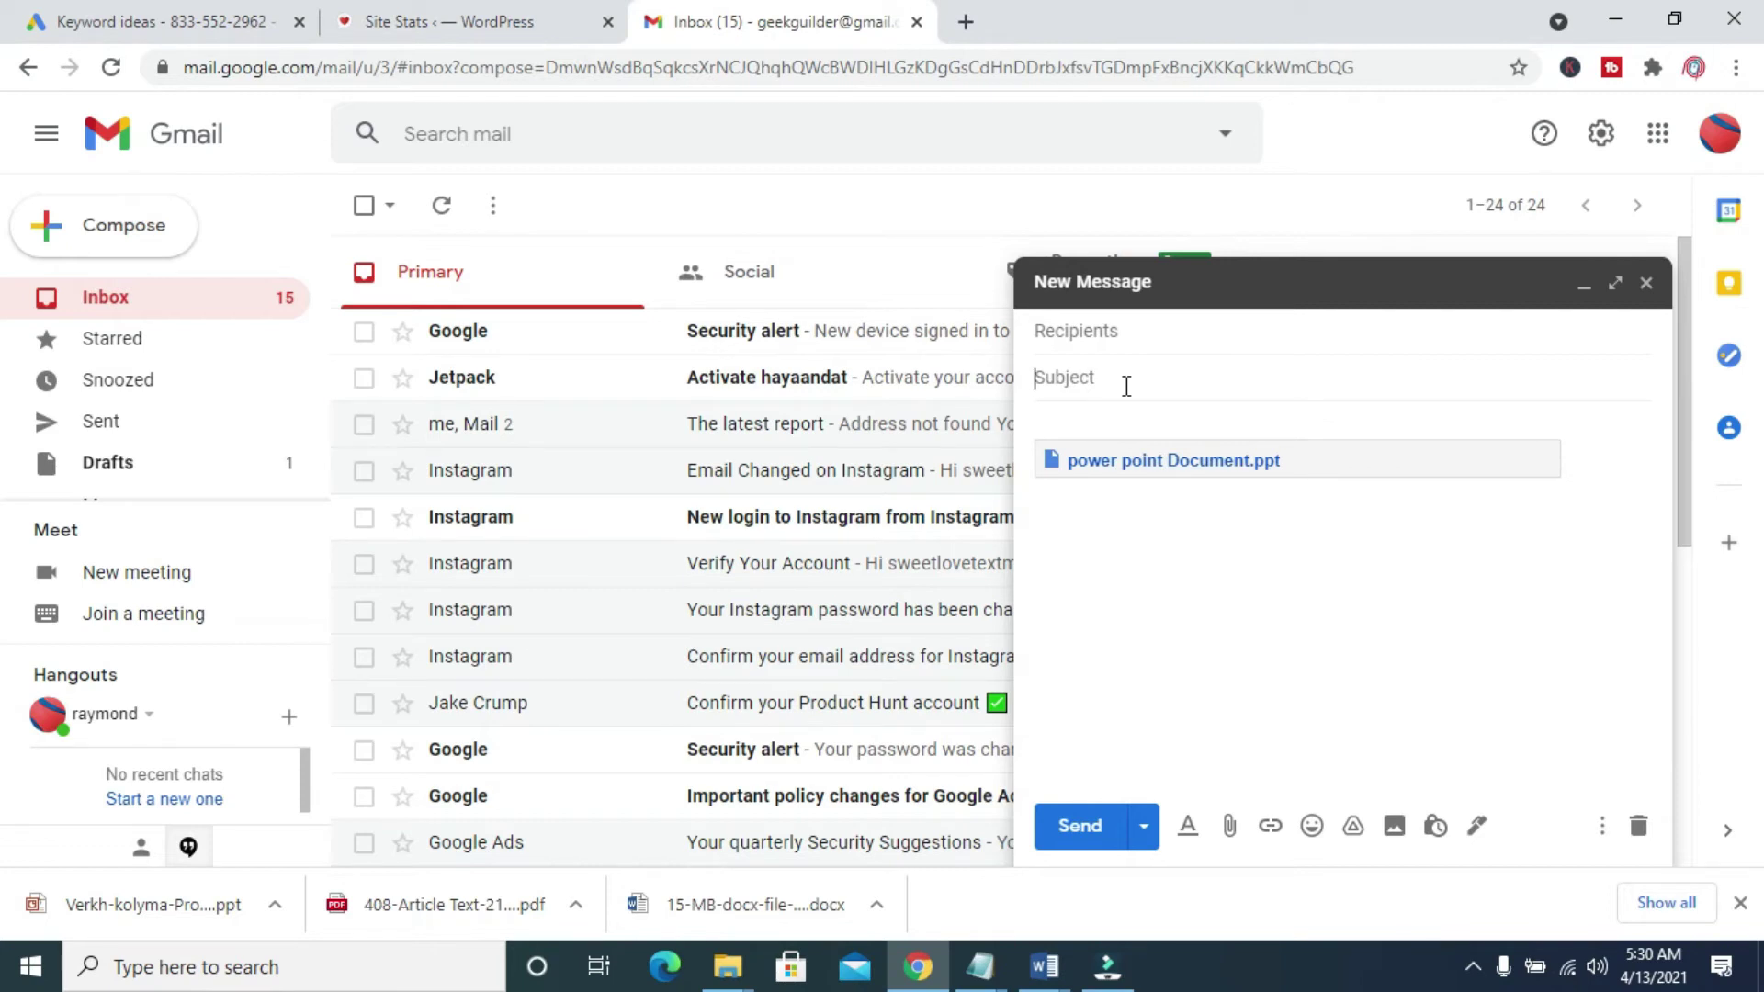
left_click(1119, 542)
left_click(1114, 331)
type("la")
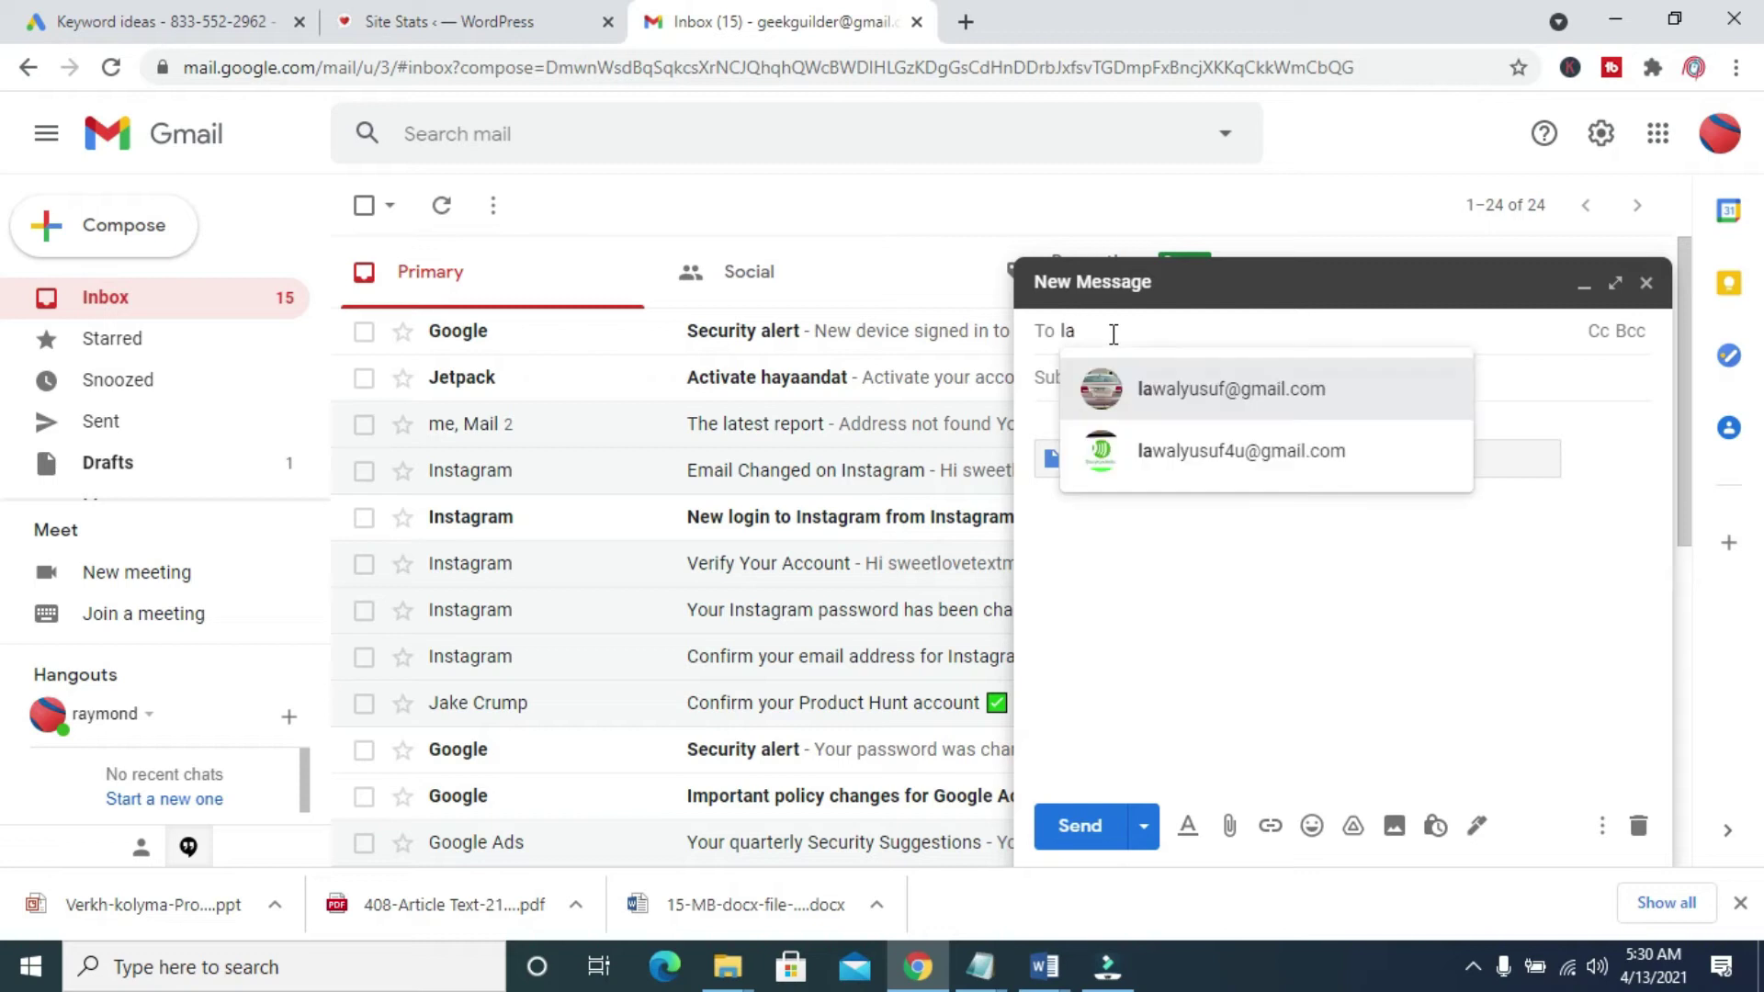
left_click(1193, 448)
left_click(1115, 418)
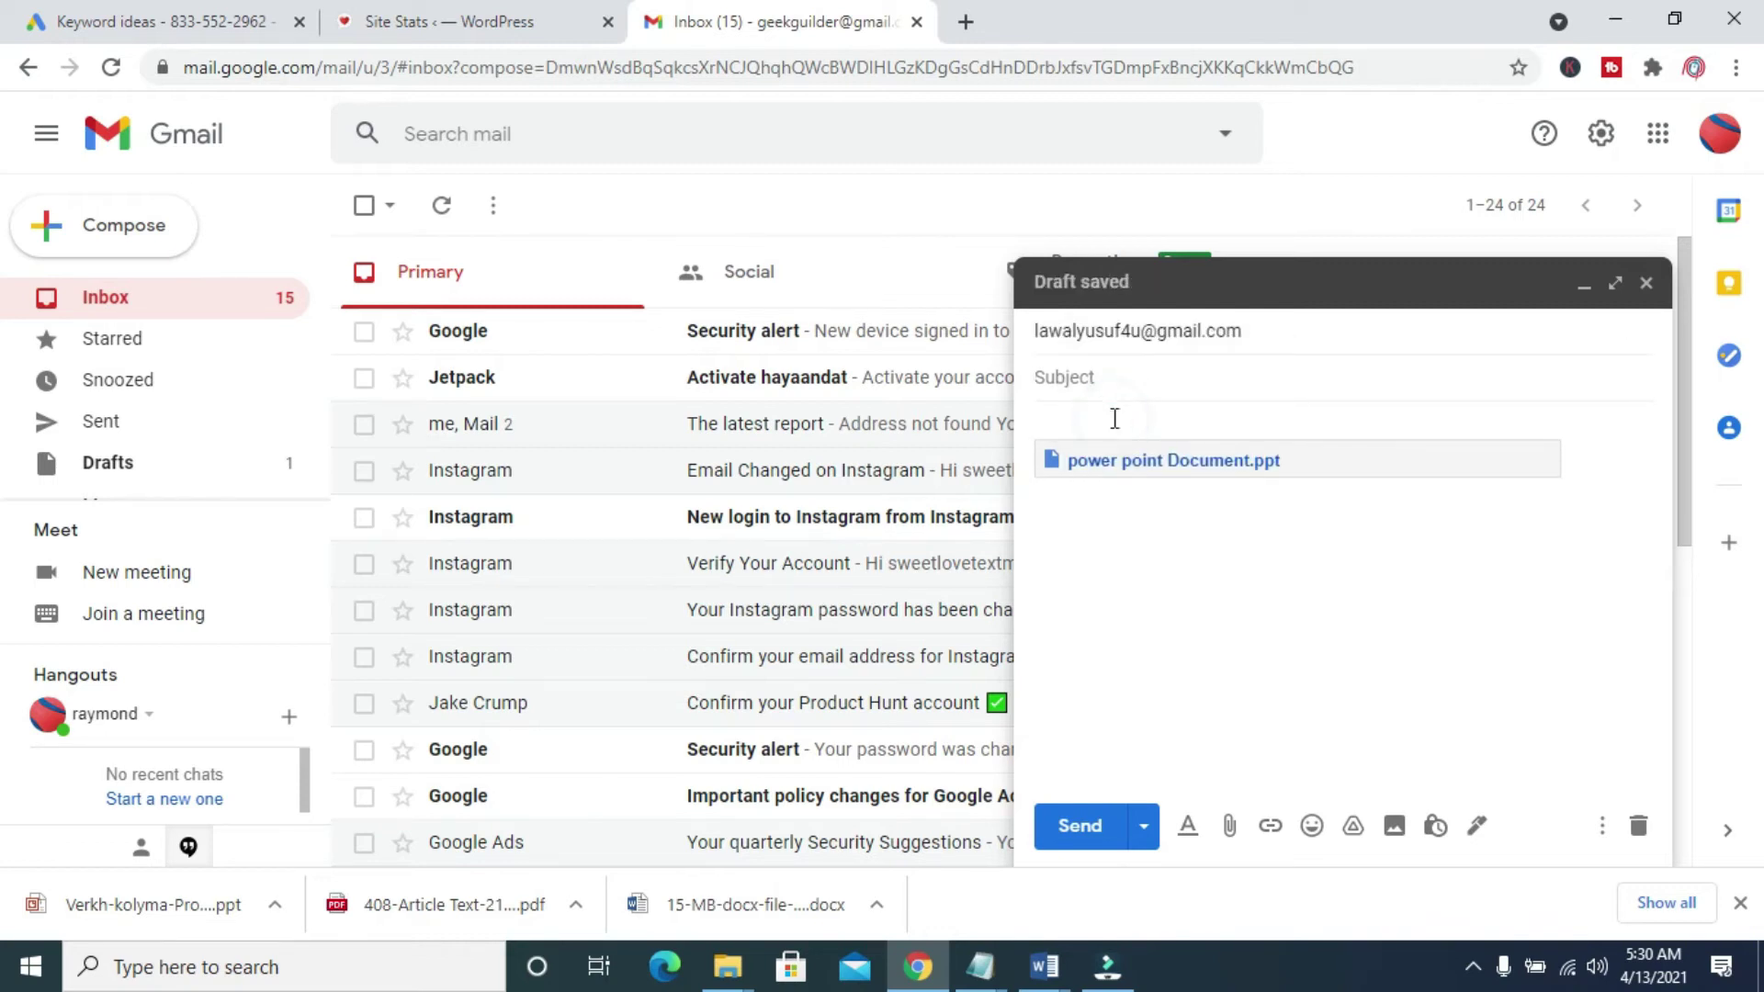
Step: Enter subject 'Powerpoint Documet' and body 'Here is the Powerpoint Document we talked about'
left_click(1081, 376)
type("Powerpoint Doc")
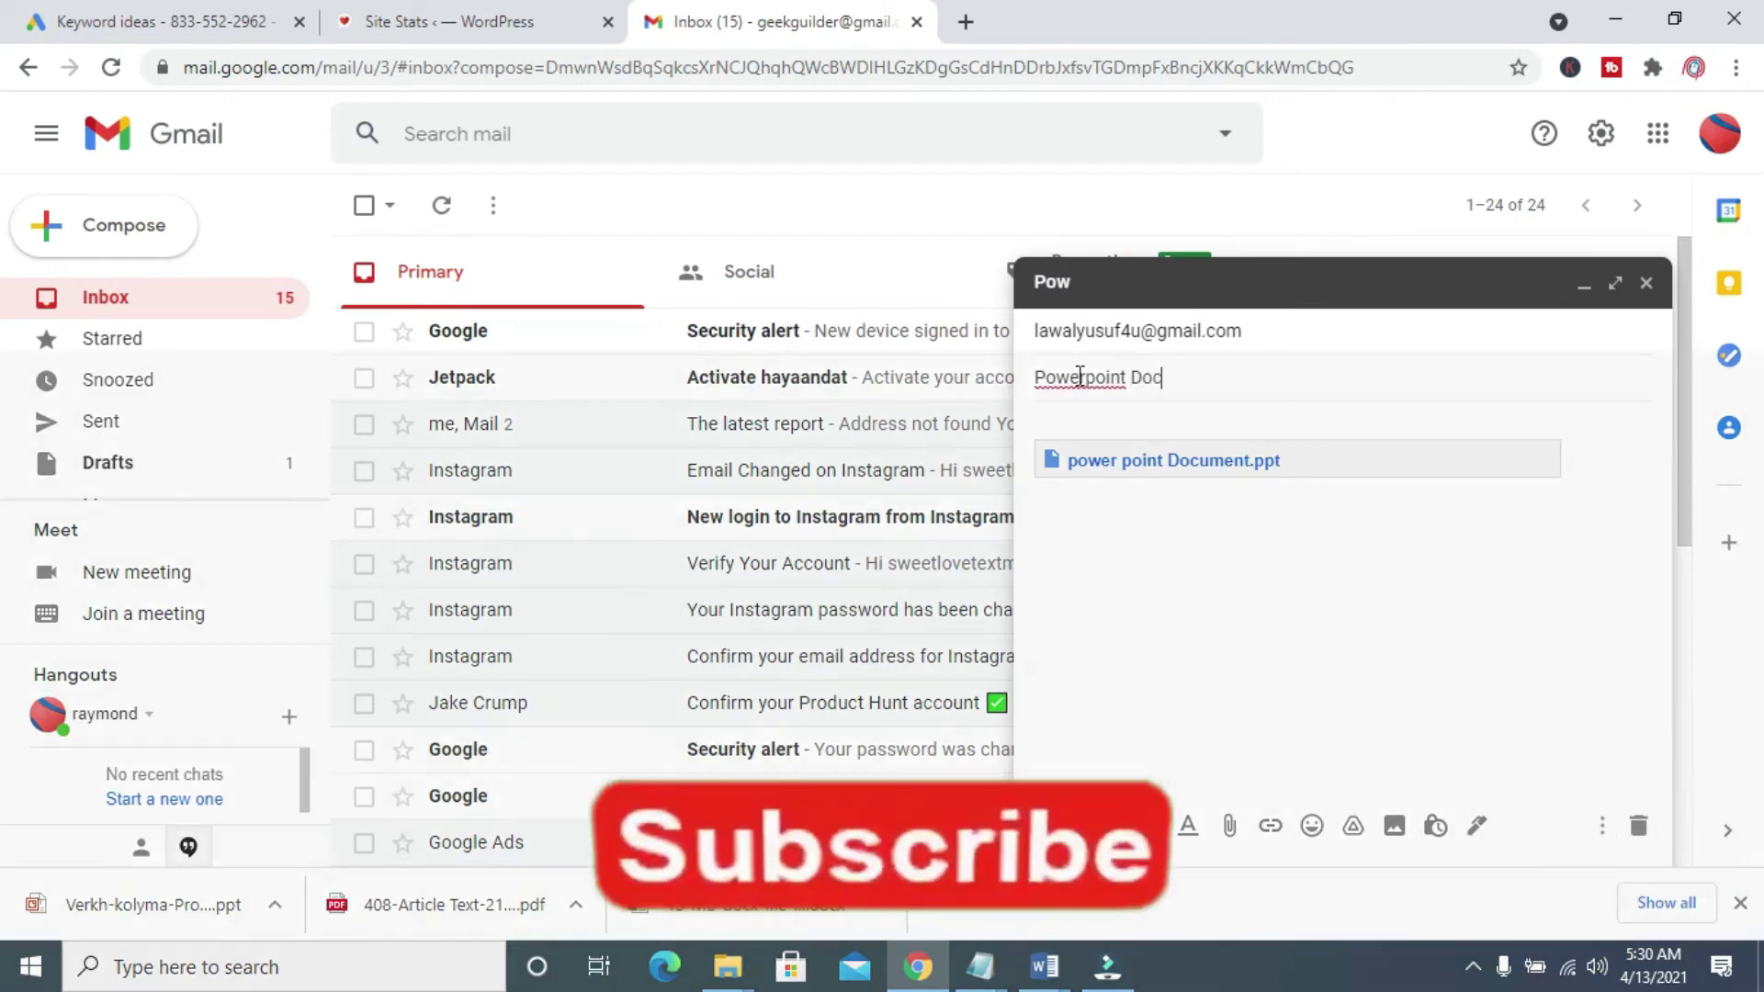
type("umet")
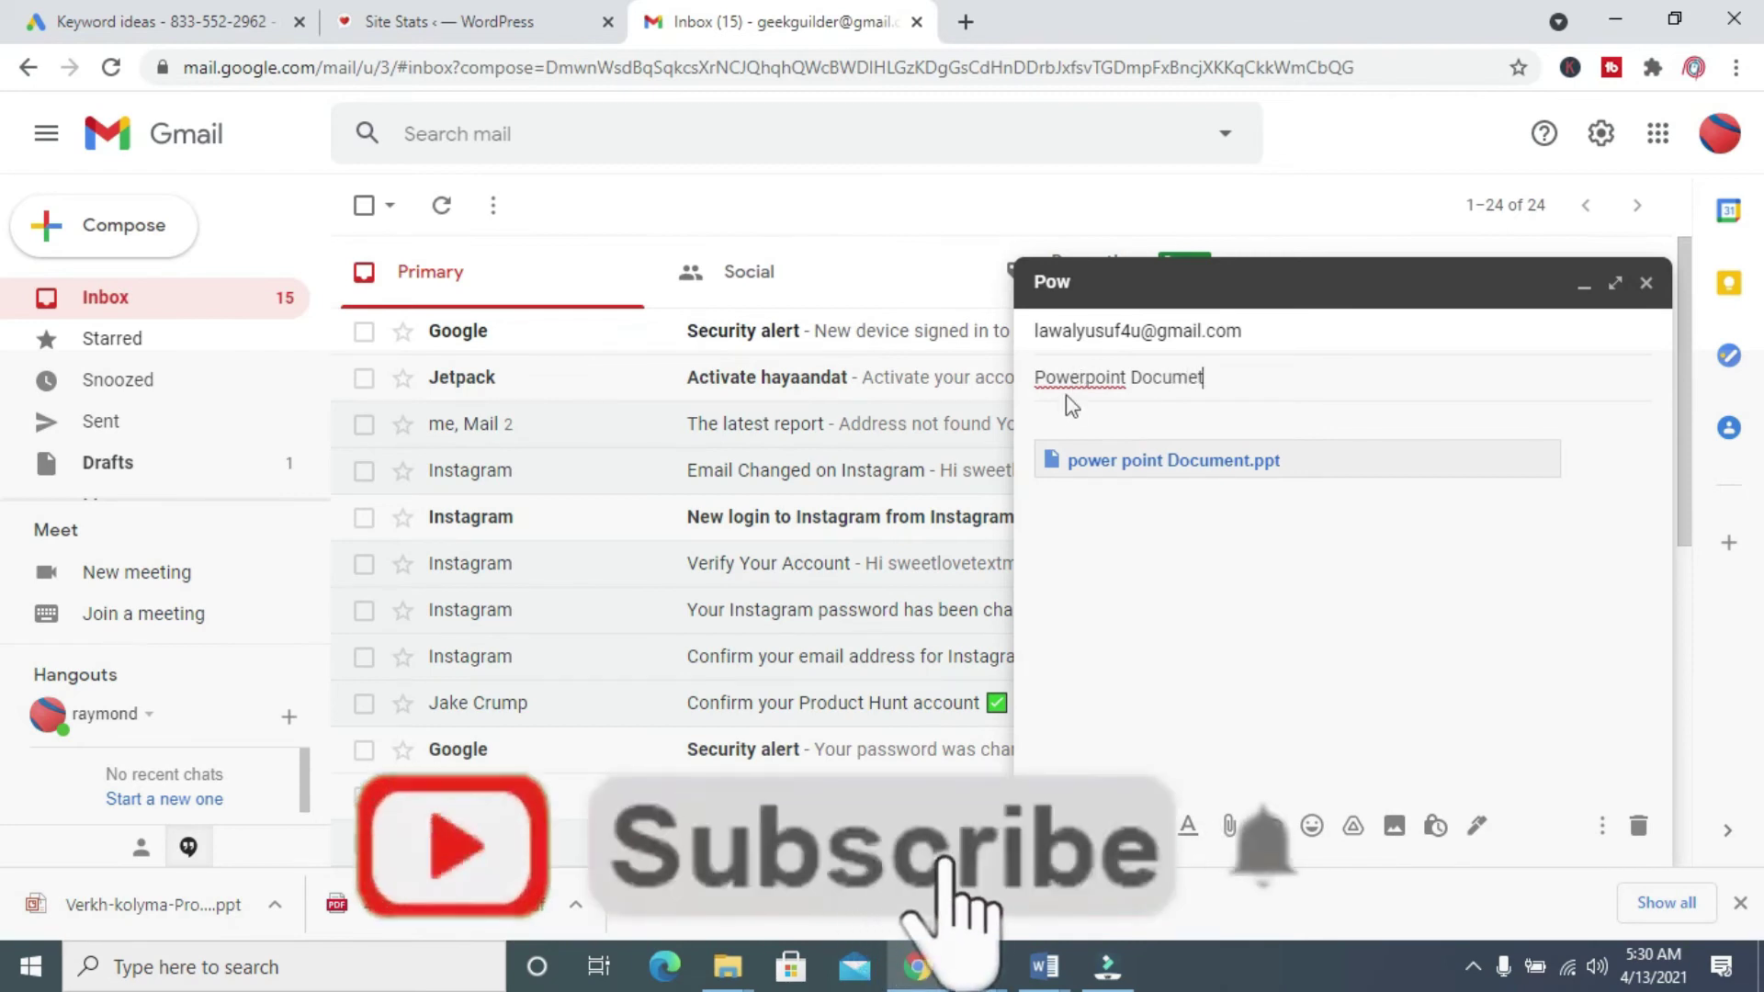
left_click(1077, 533)
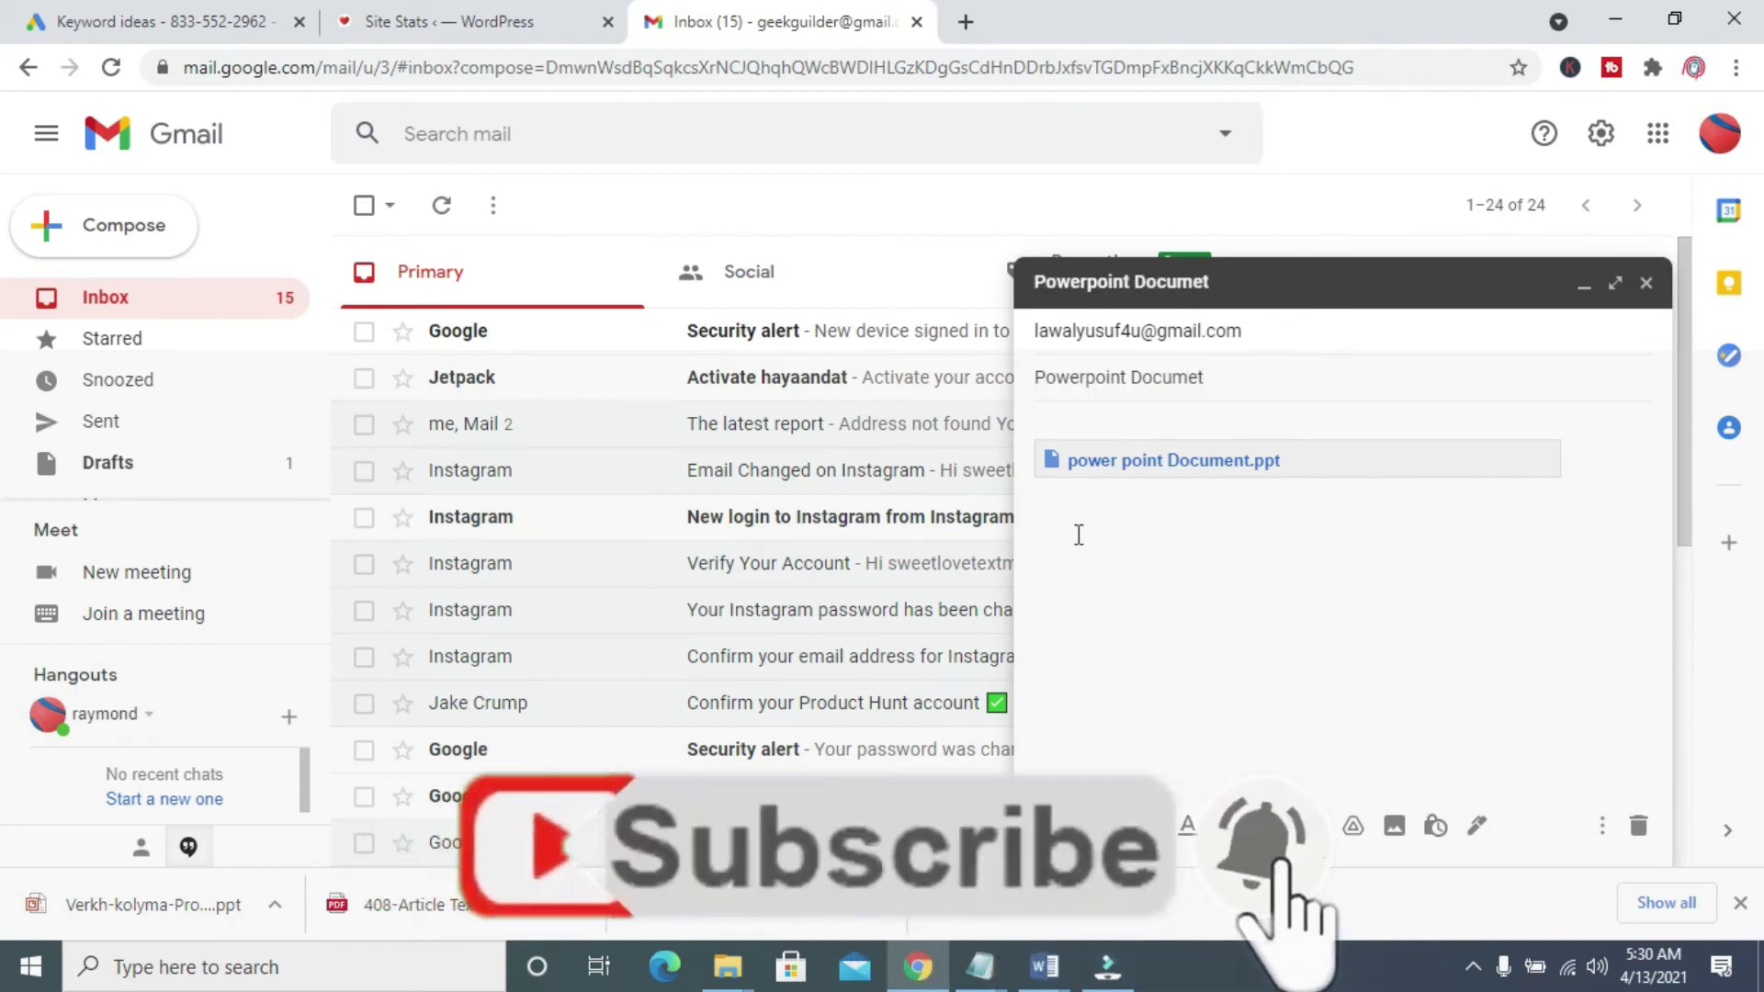
key("Return")
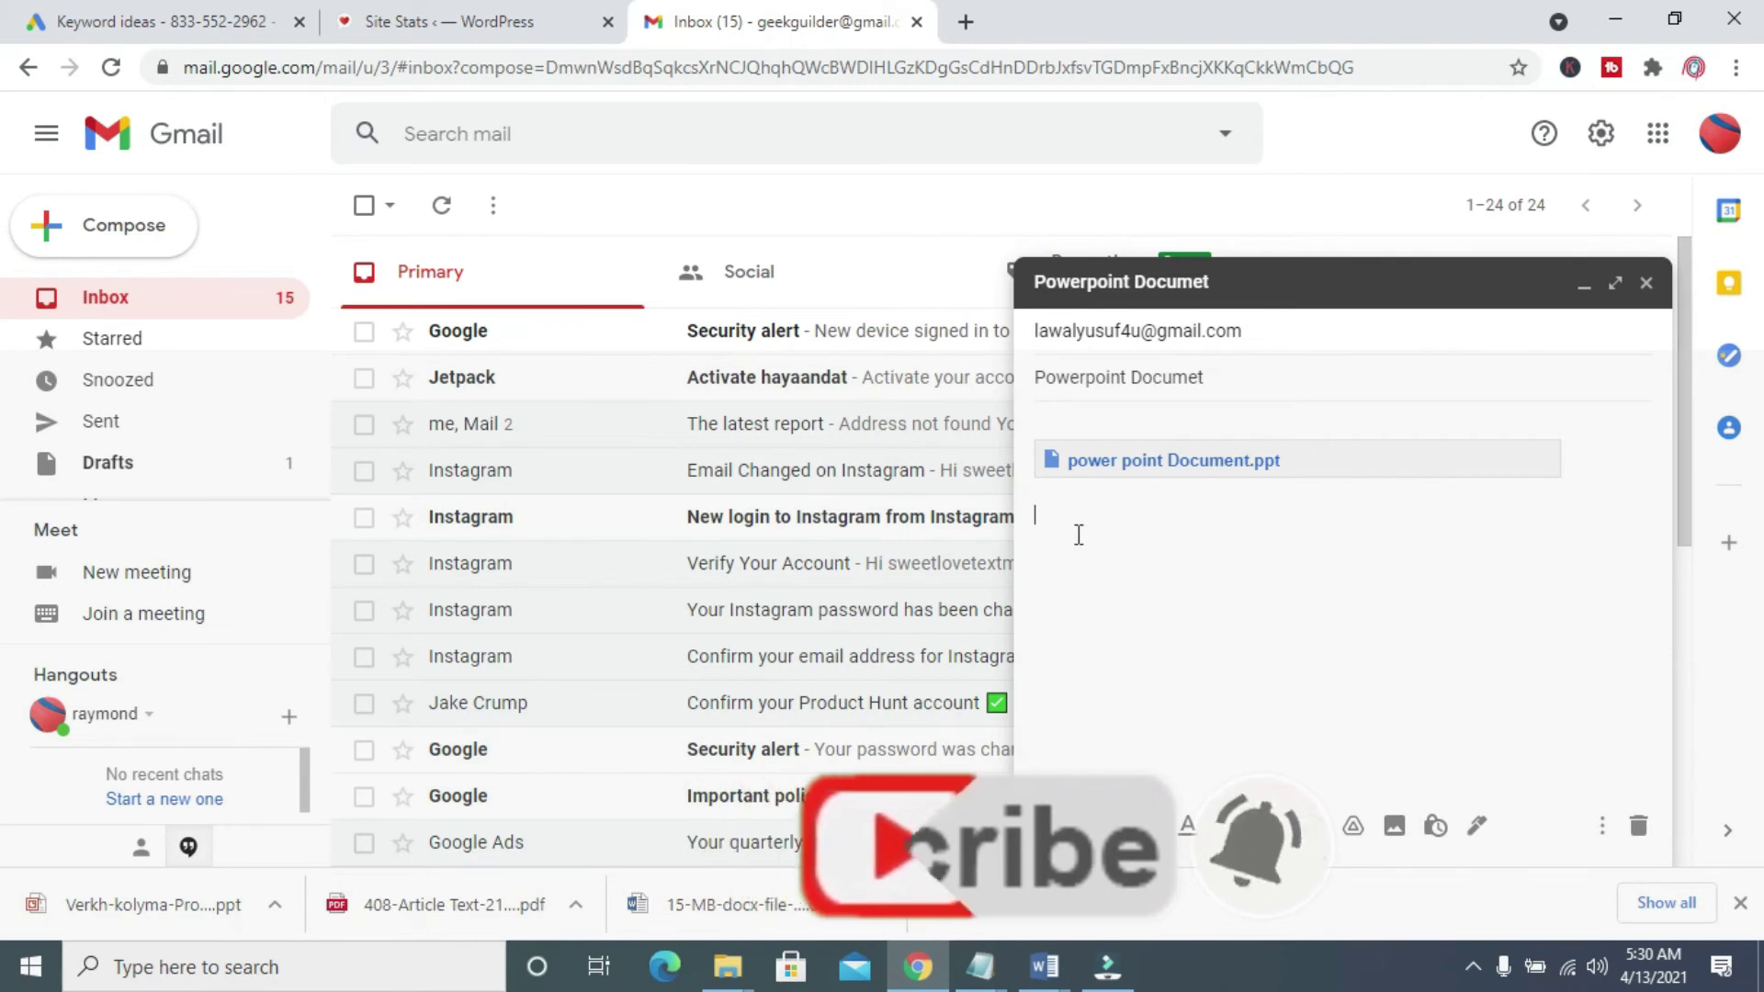
type("Here ")
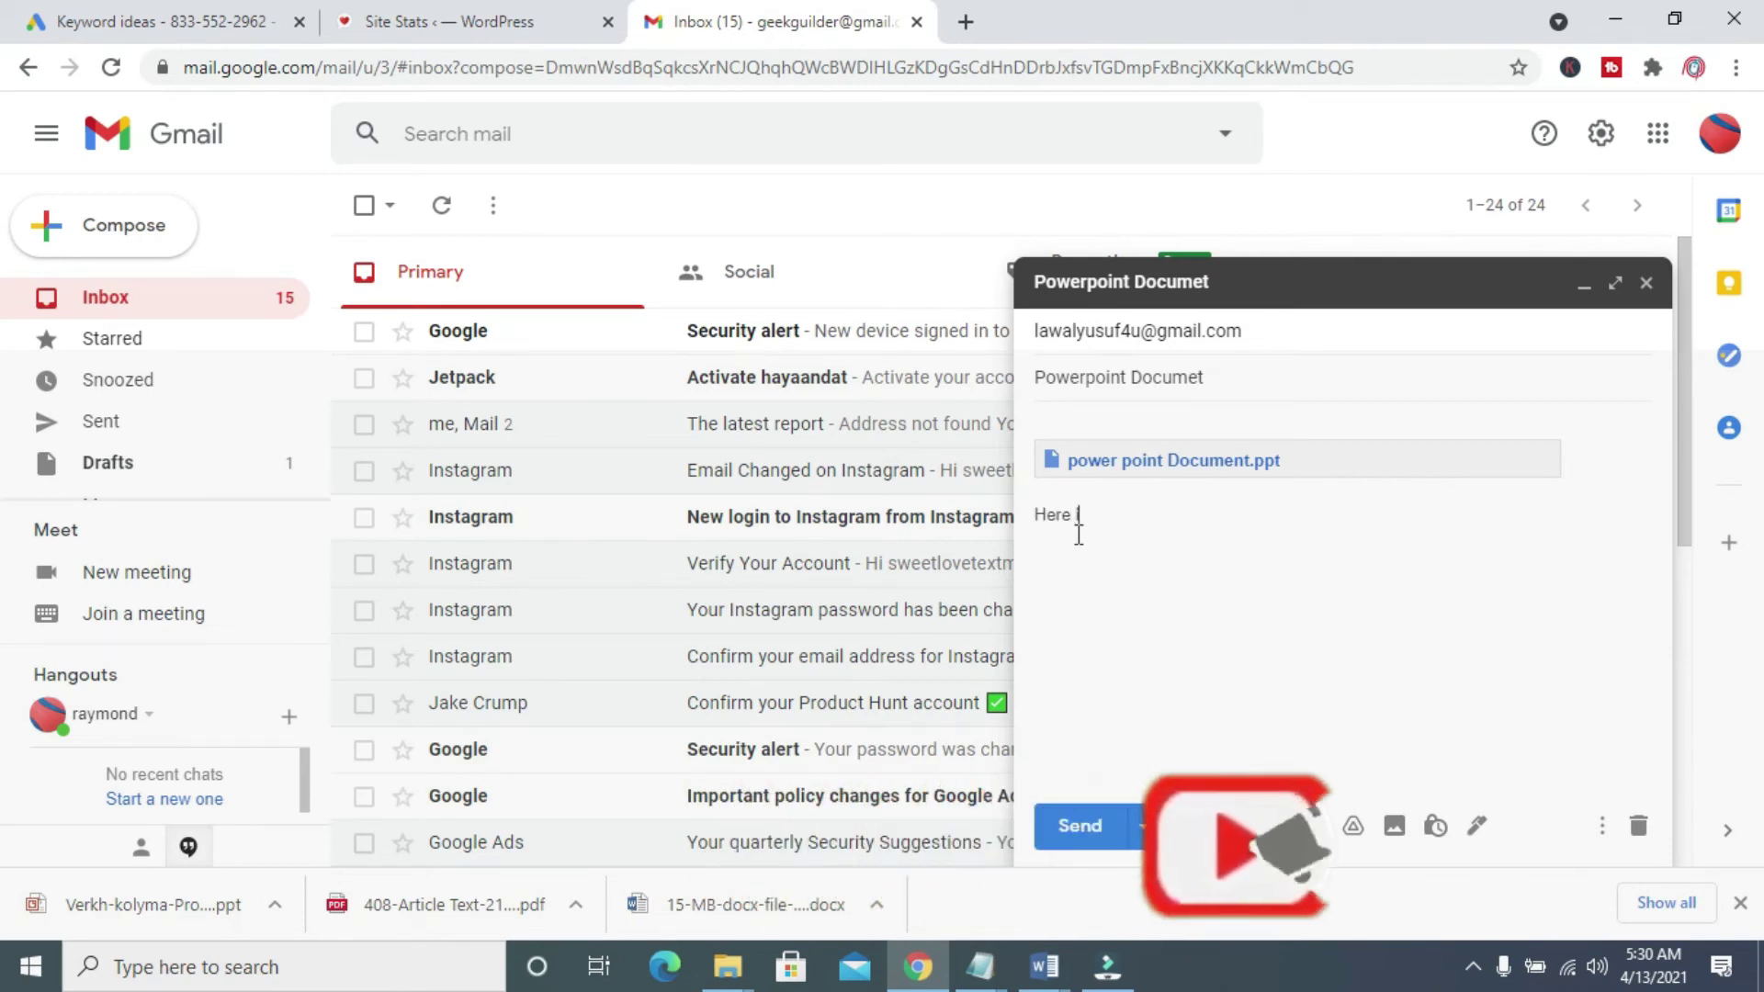
type("is the P")
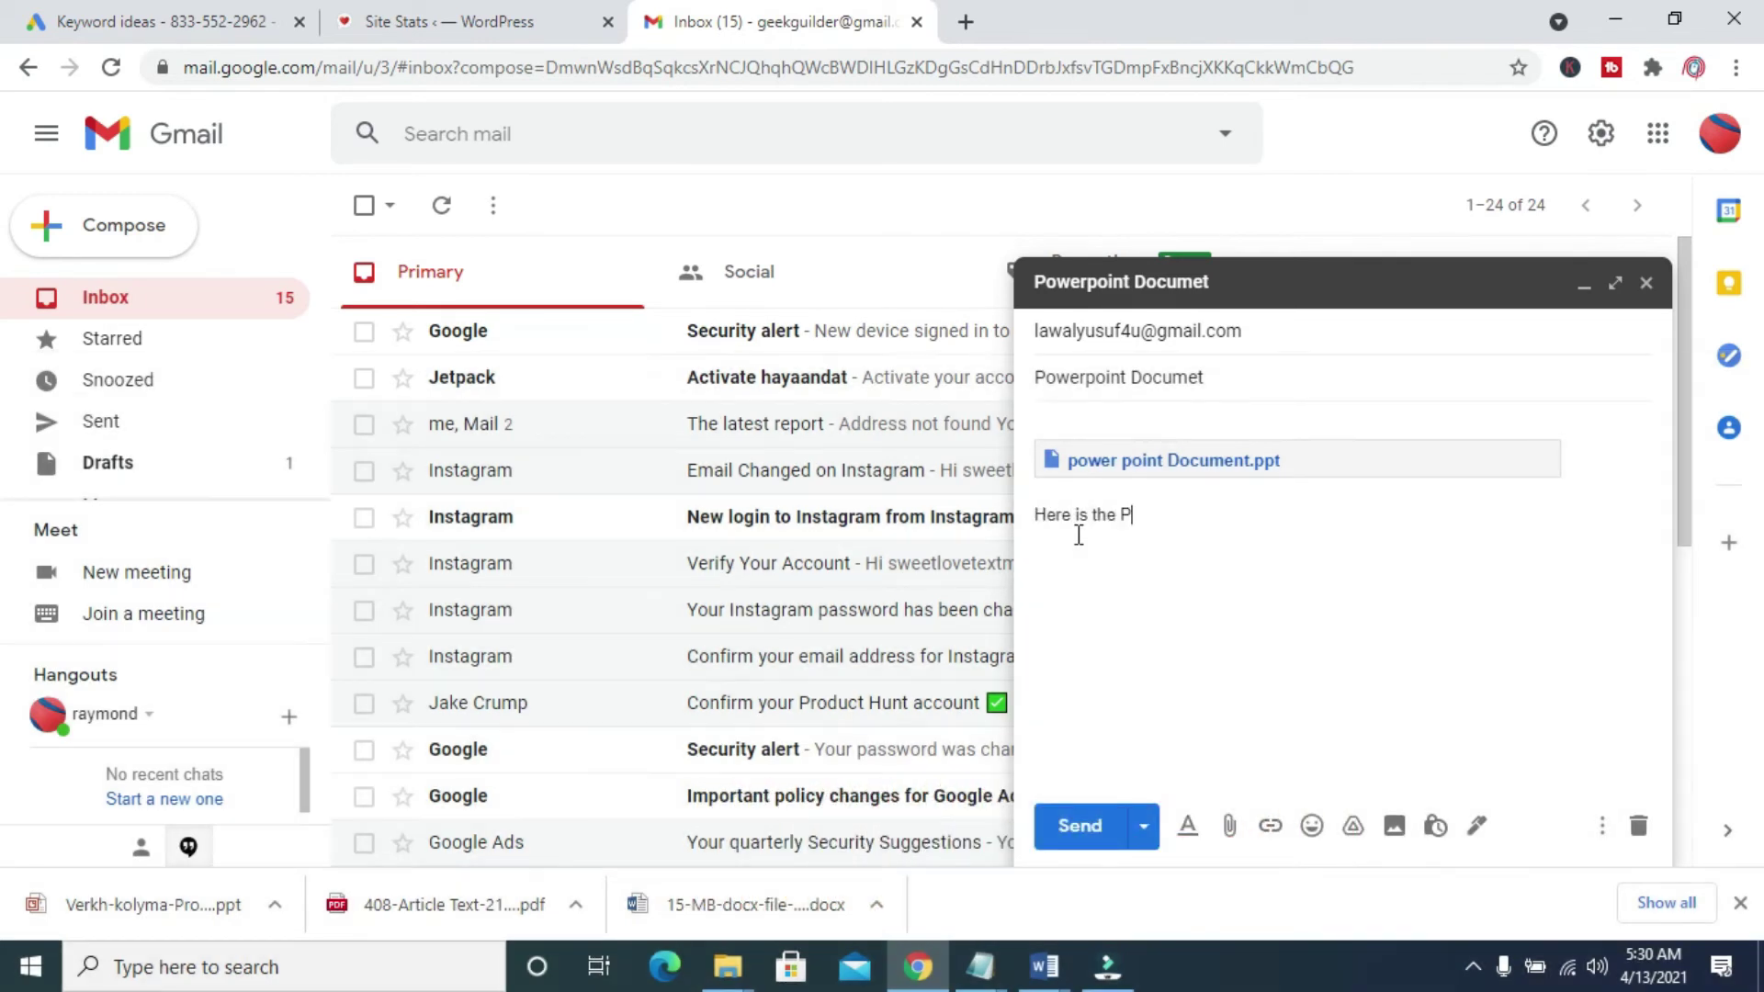
type("owerpoint Document")
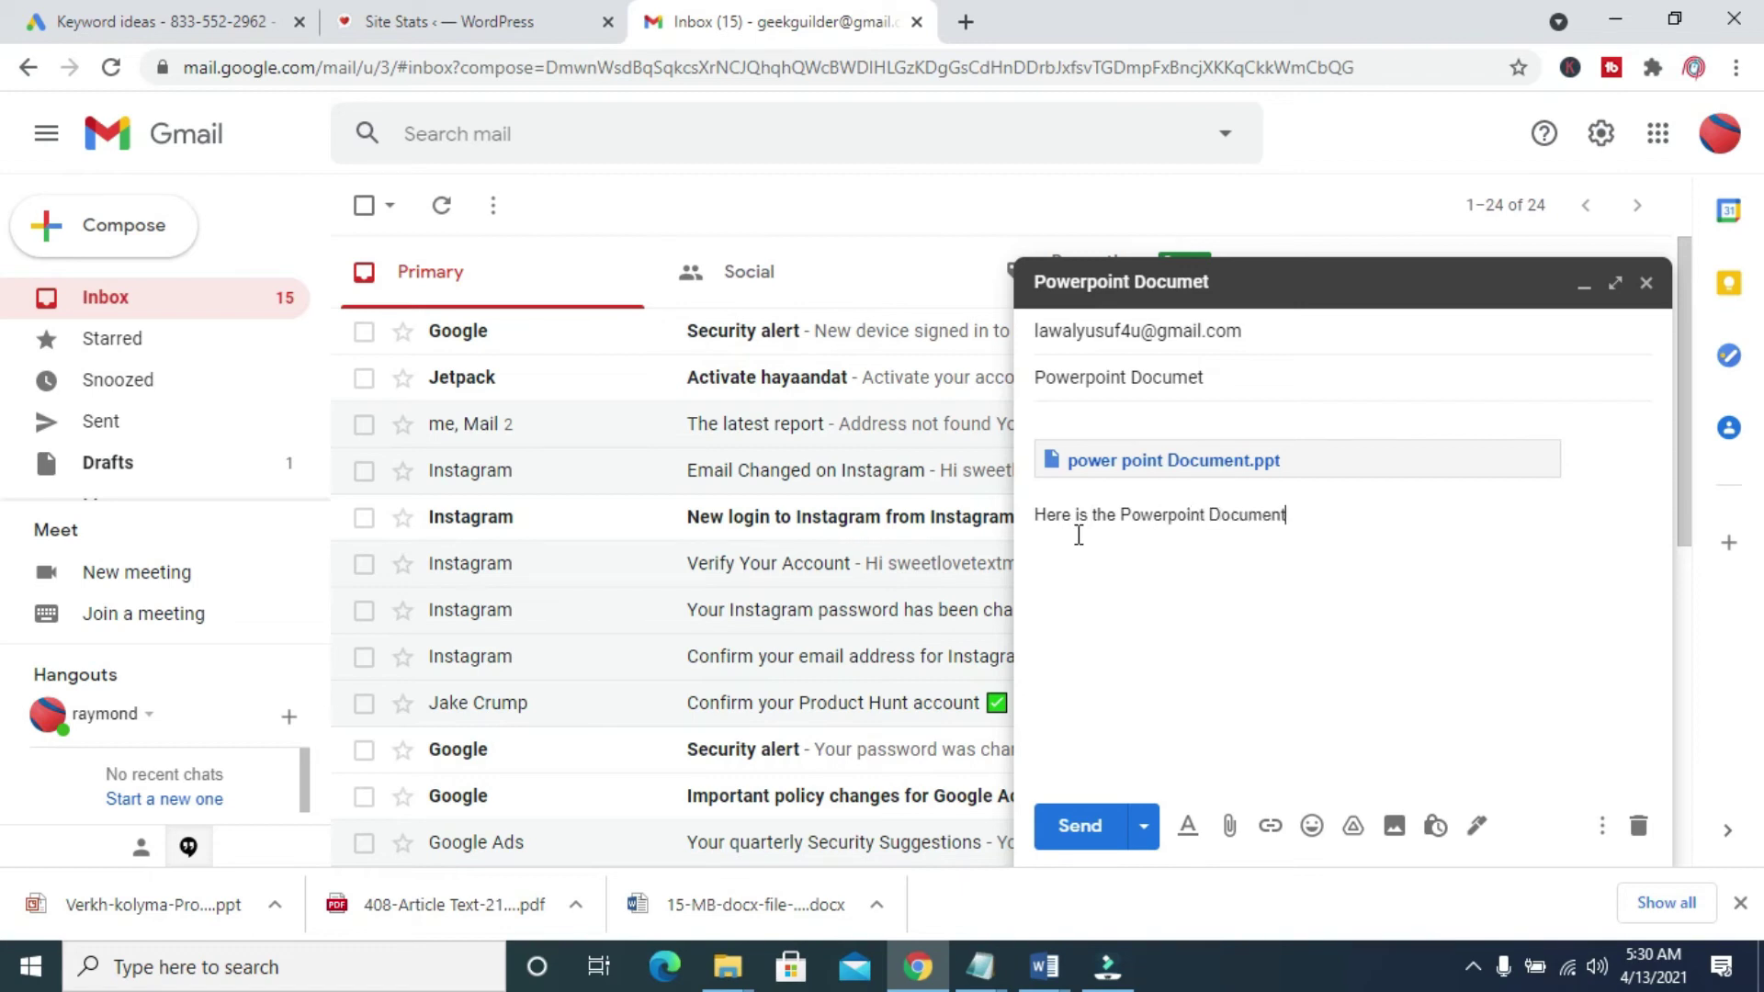
type(" we talk")
key("Tab")
Step: Send the message, sharing the Drive file with only the one recipient at View access
left_click(1066, 836)
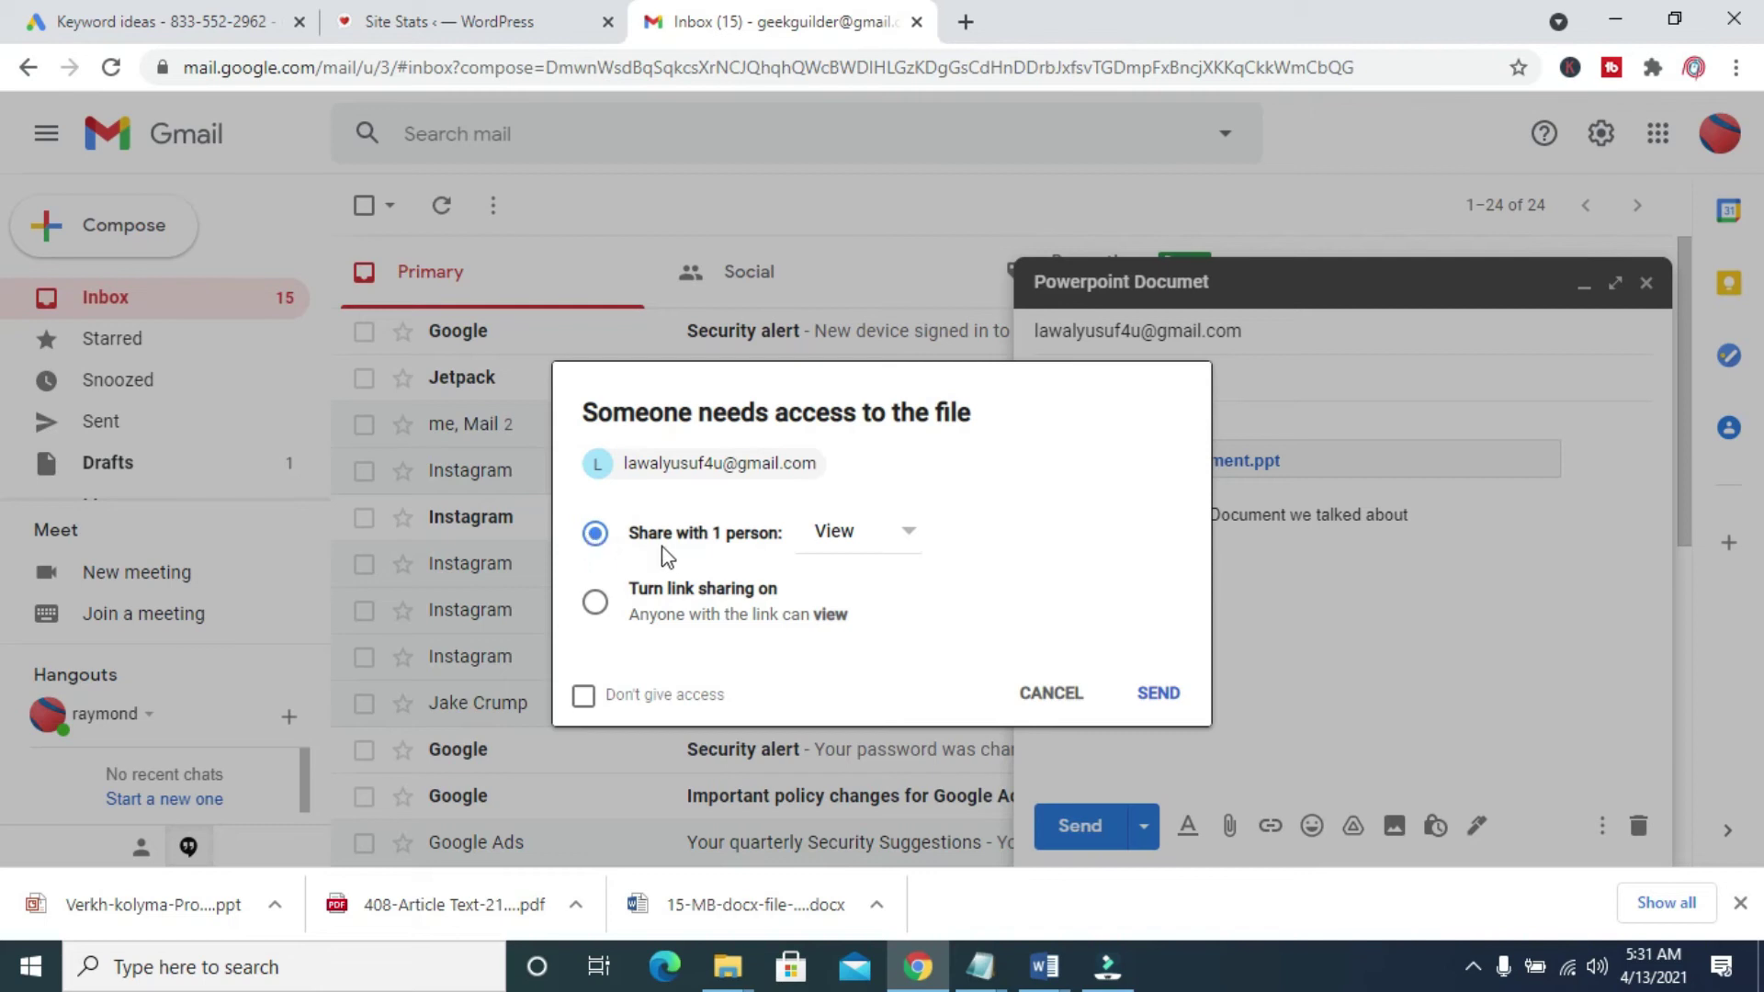
left_click(910, 536)
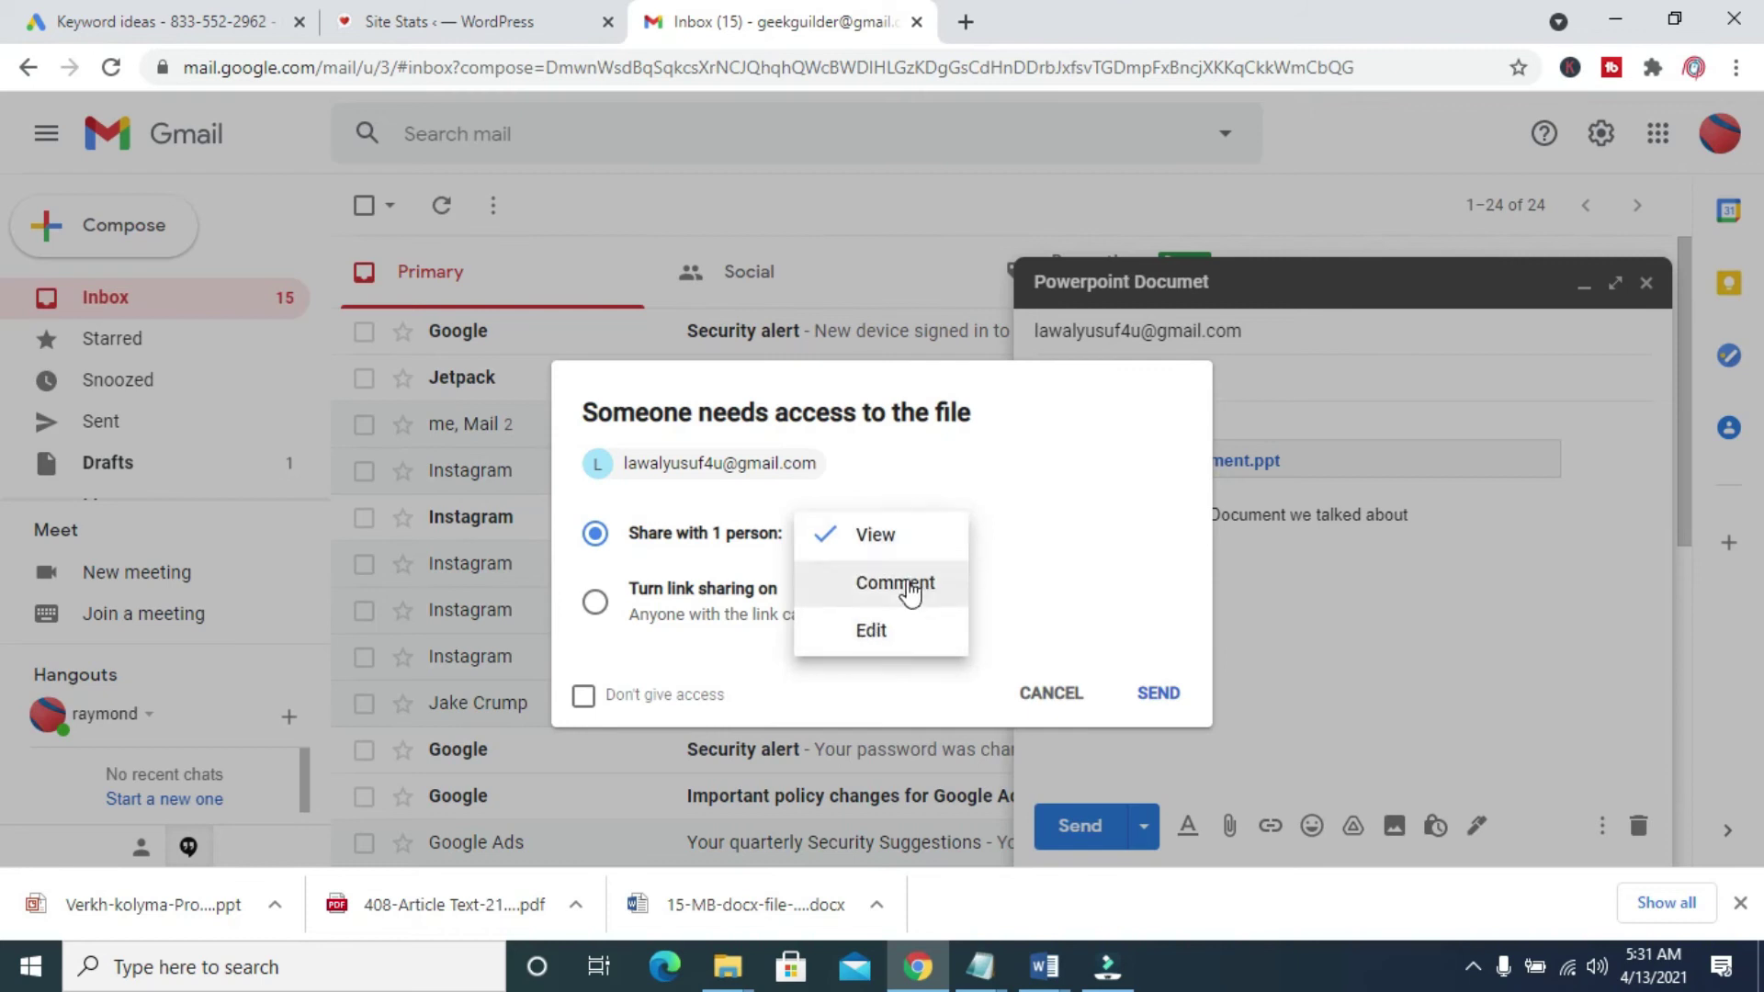
left_click(1069, 503)
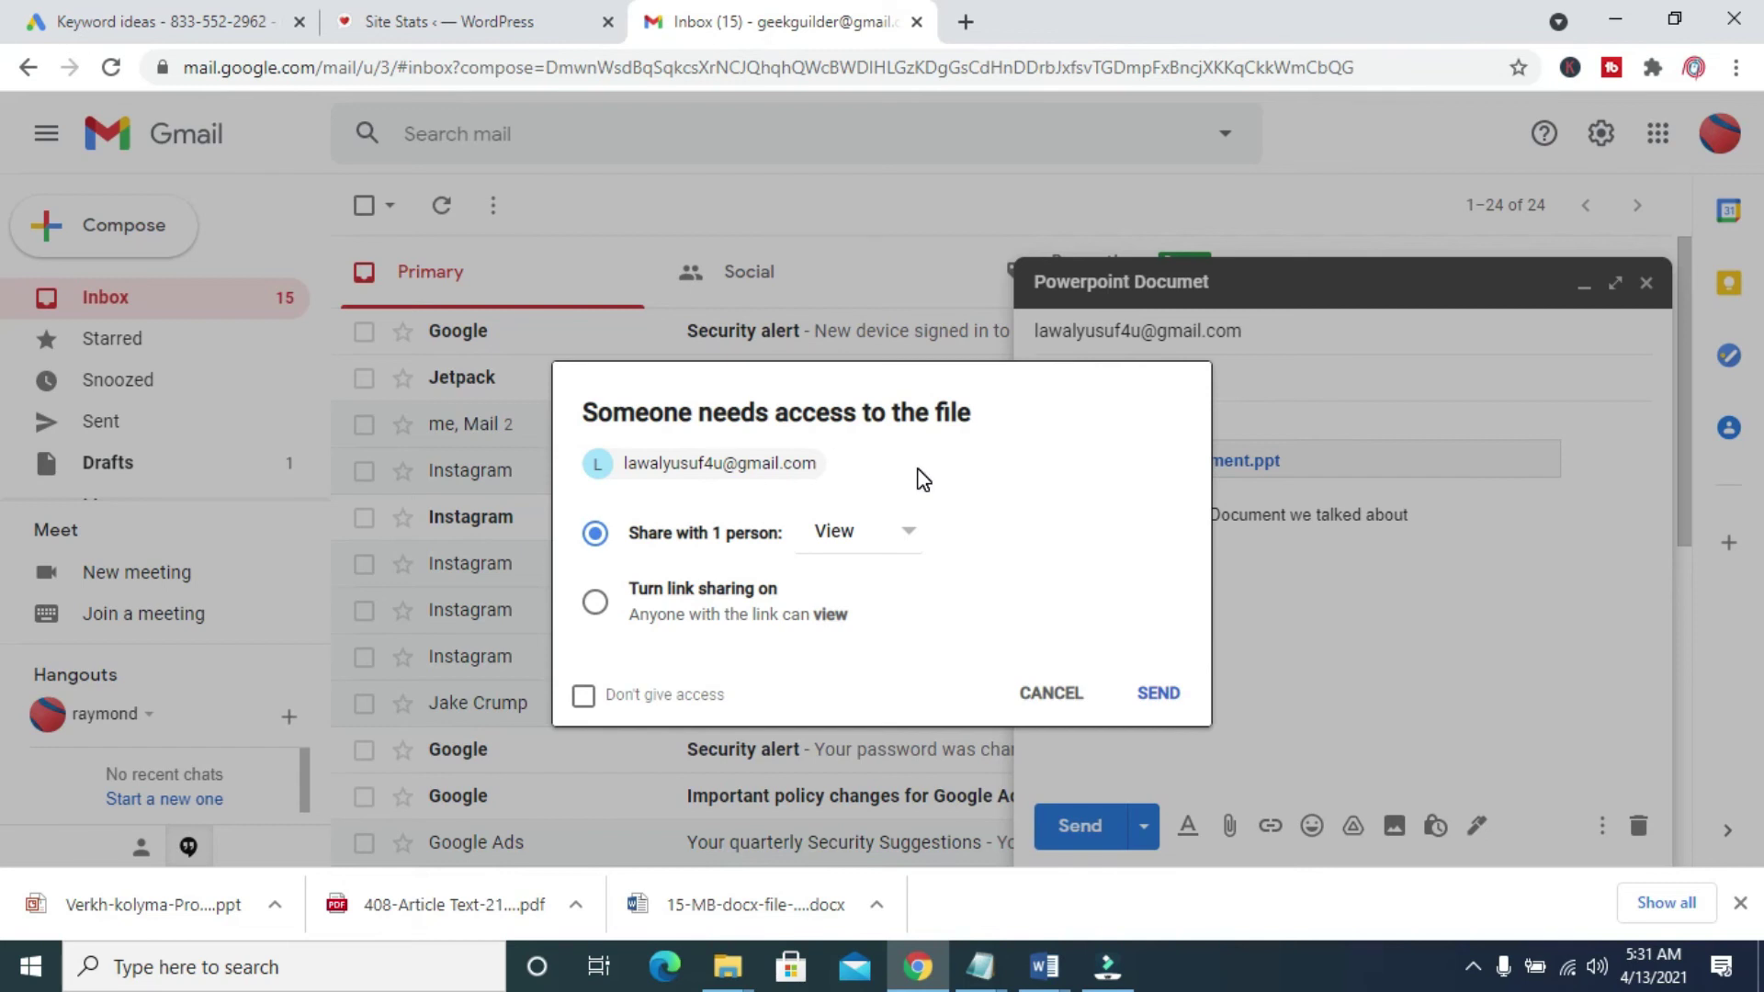
left_click(593, 610)
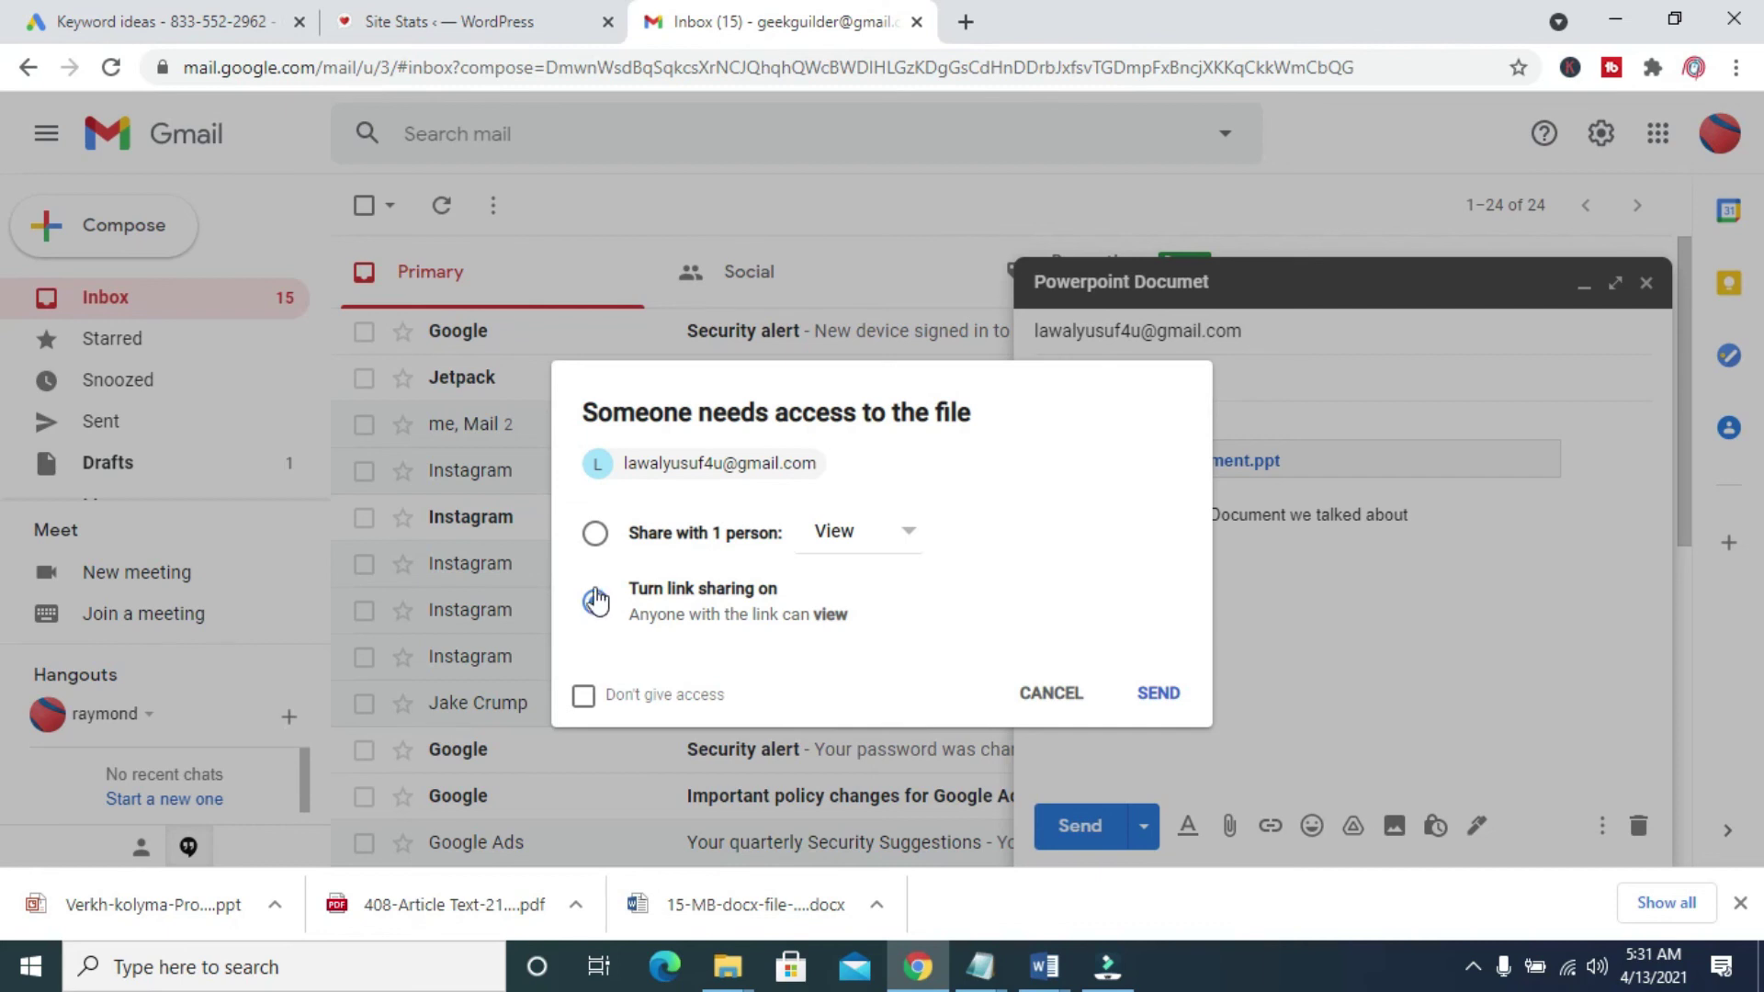
left_click(595, 535)
Step: Confirm granting the recipient access to the Drive file and send the email
left_click(1160, 695)
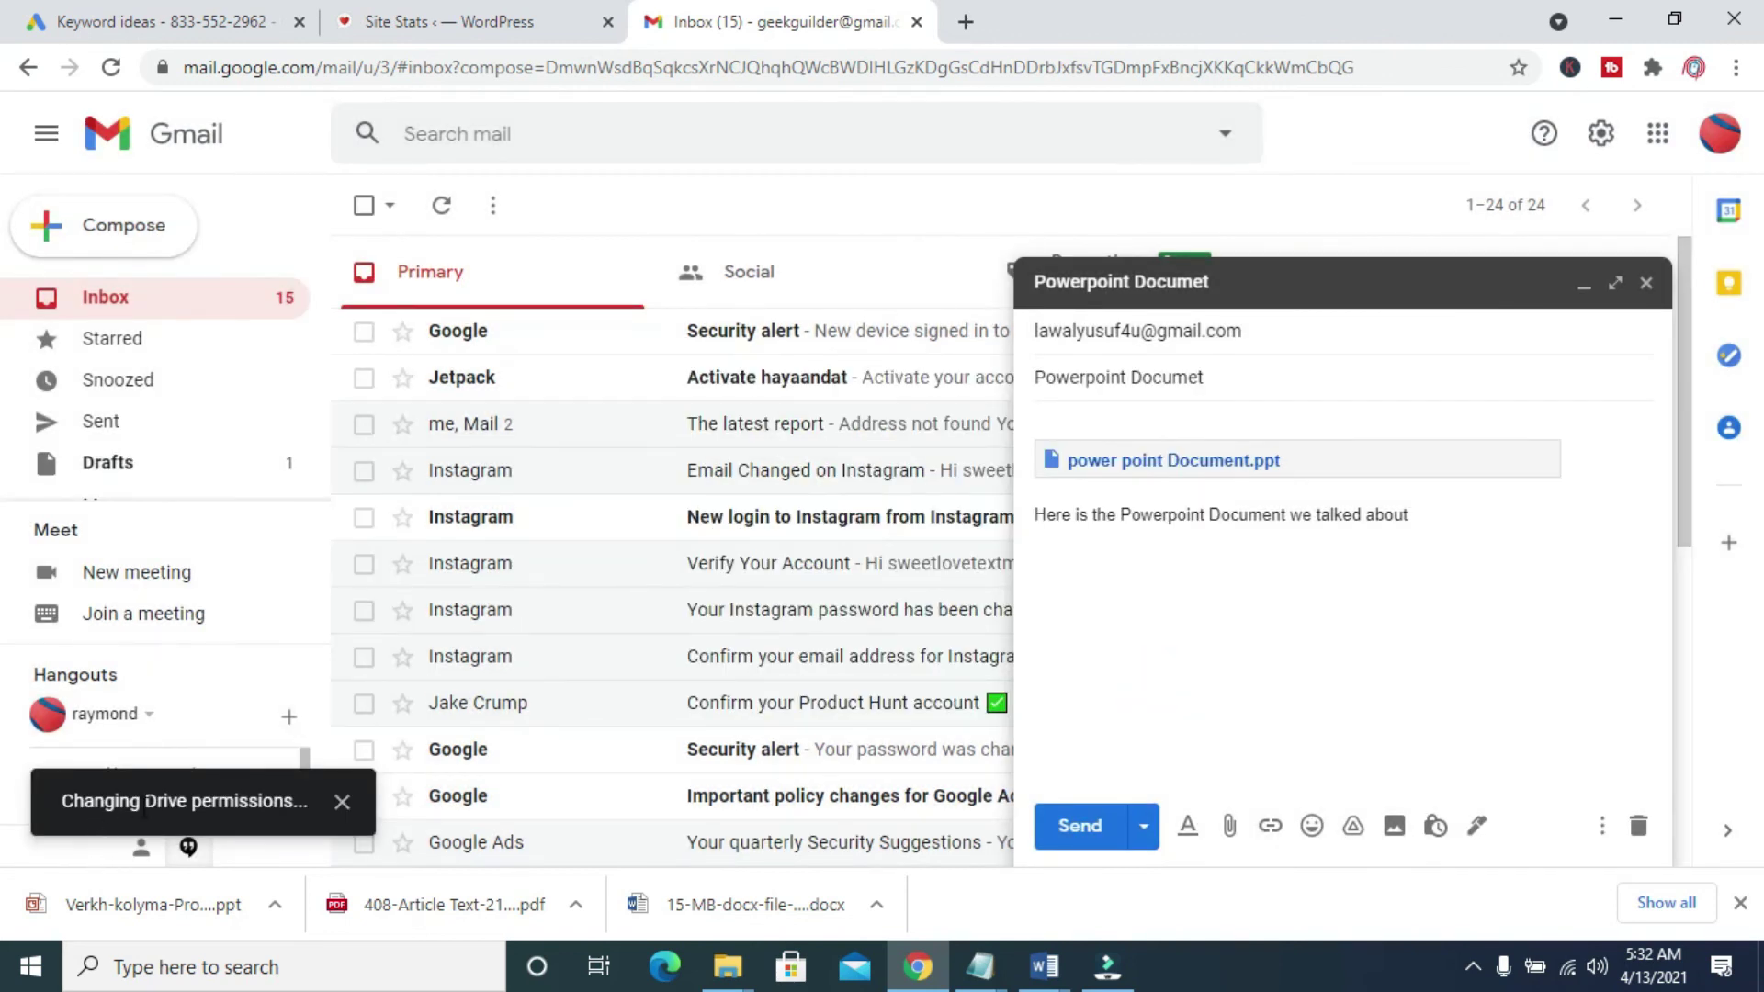